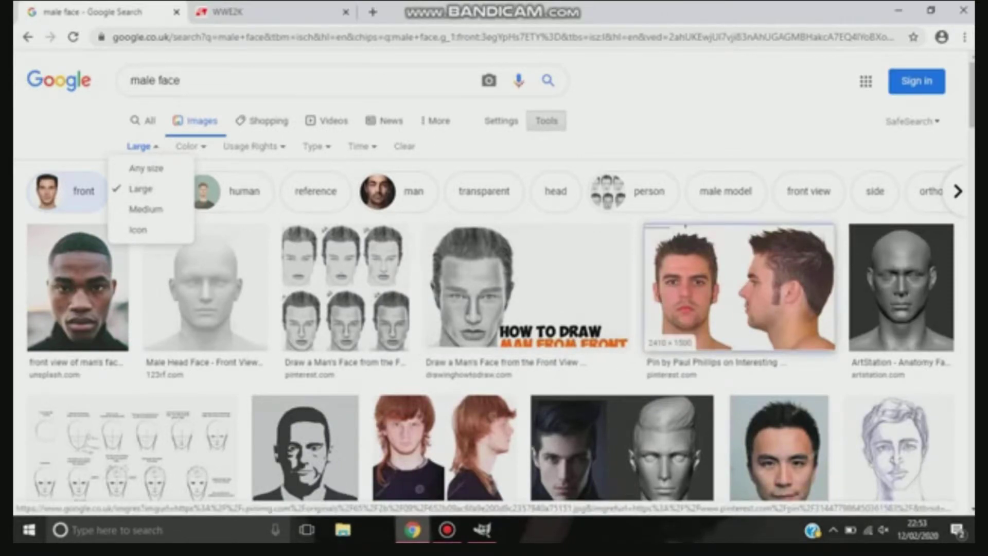
Step: Save the front-and-side male face photo from the image results to the Desktop as face.jpg
click(685, 225)
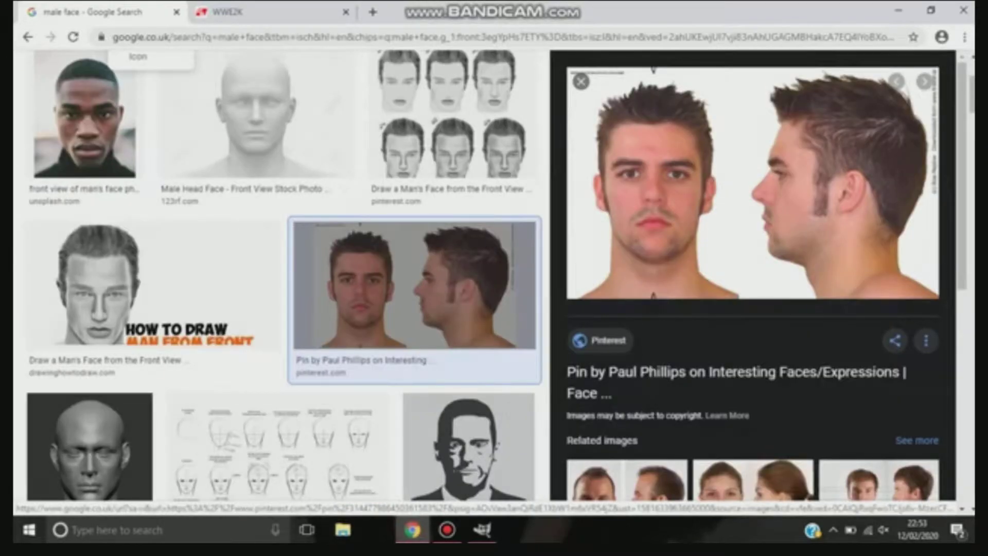
right_click(719, 208)
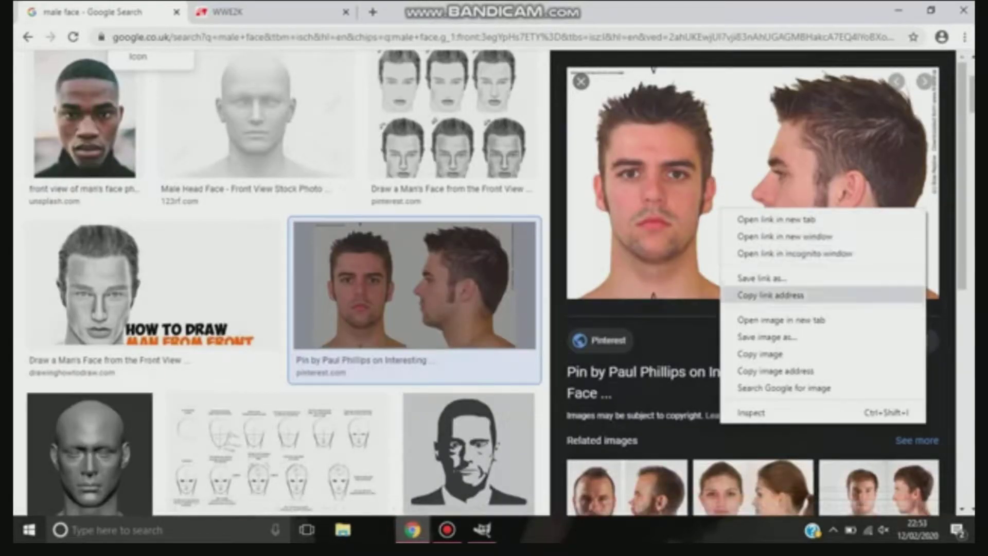
click(767, 336)
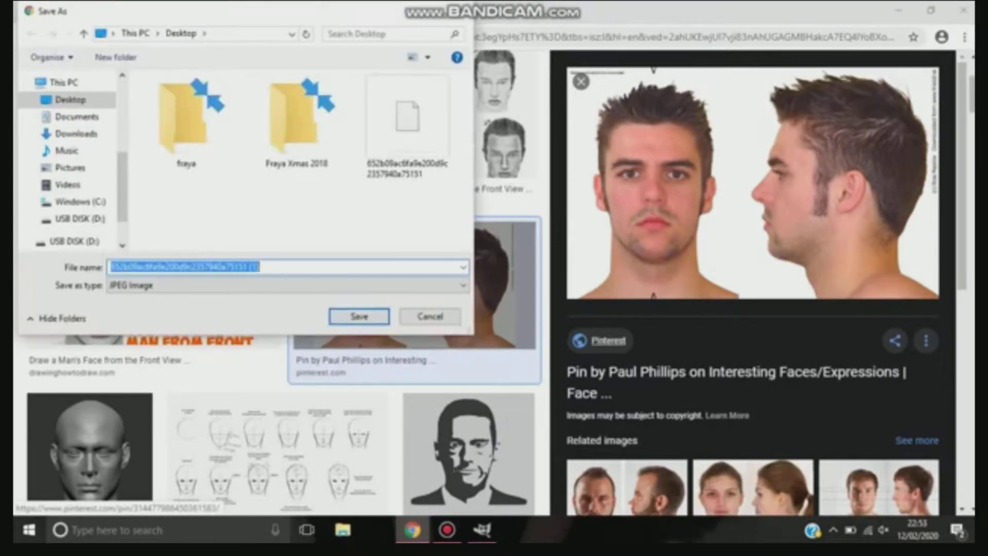
text(face)
key(Return)
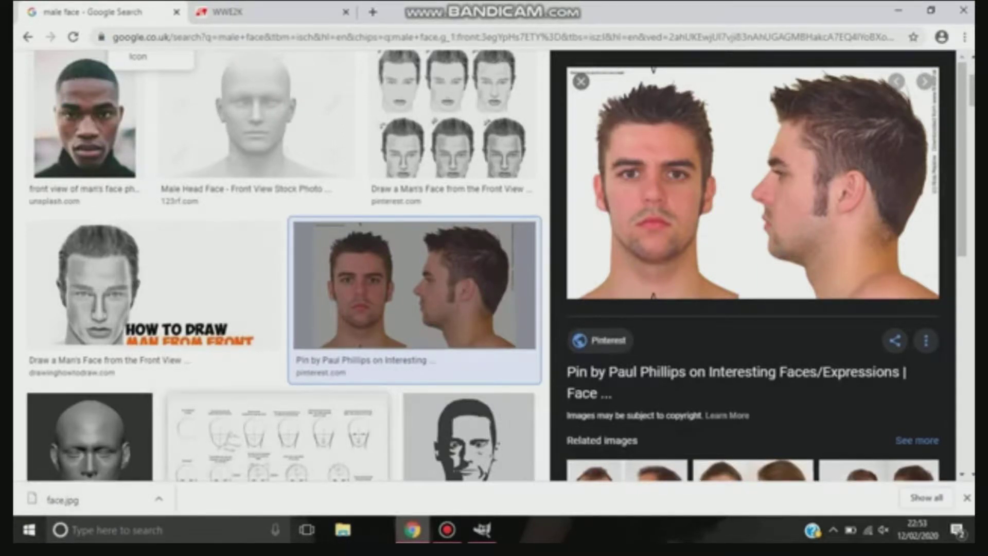
Step: Switch to GIMP and open face.jpg from the Desktop
mouse_move(482, 530)
click(422, 470)
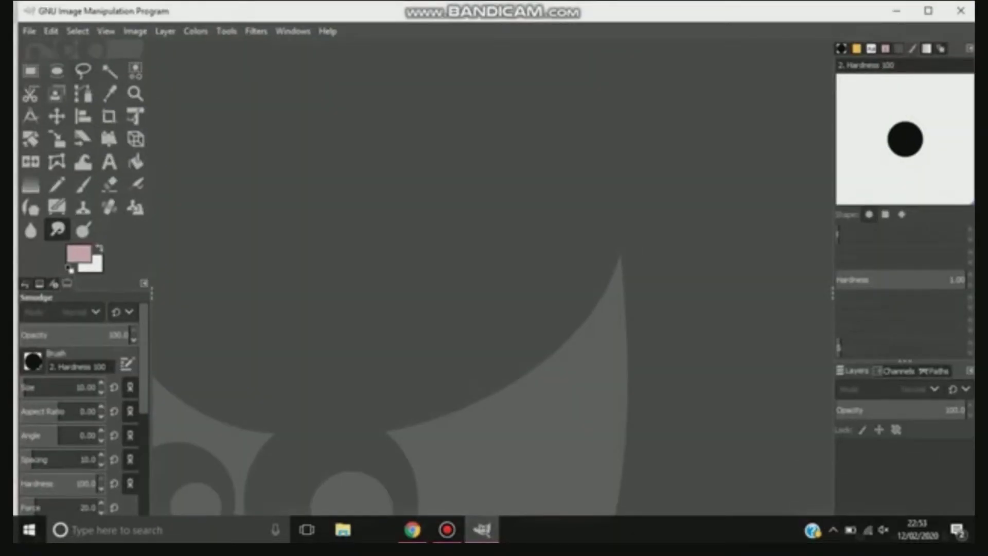
click(28, 31)
click(52, 83)
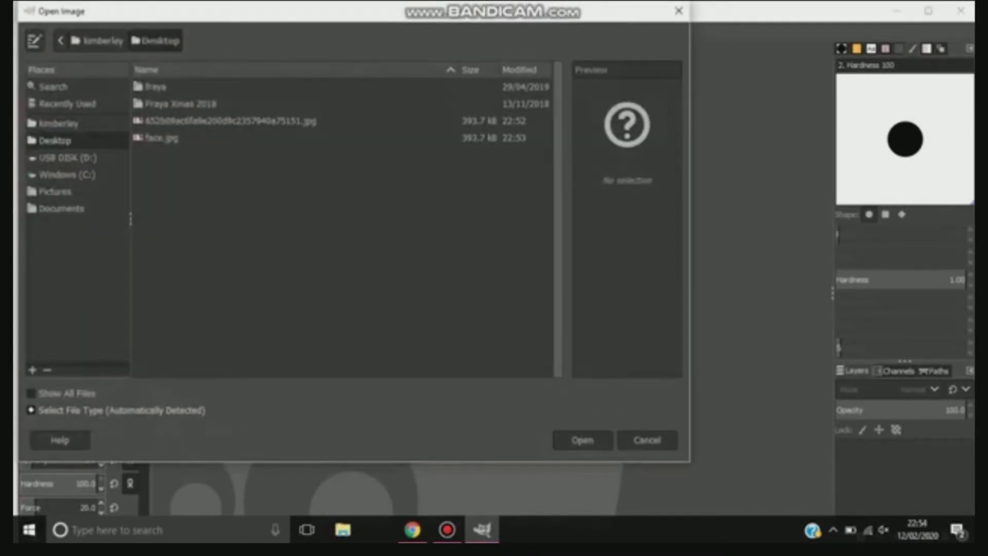
click(162, 137)
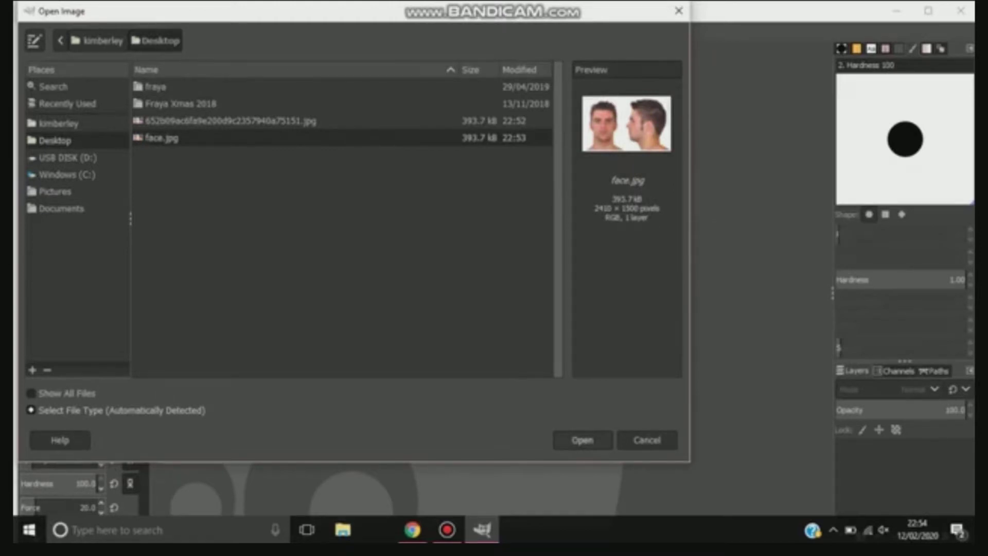
key(Return)
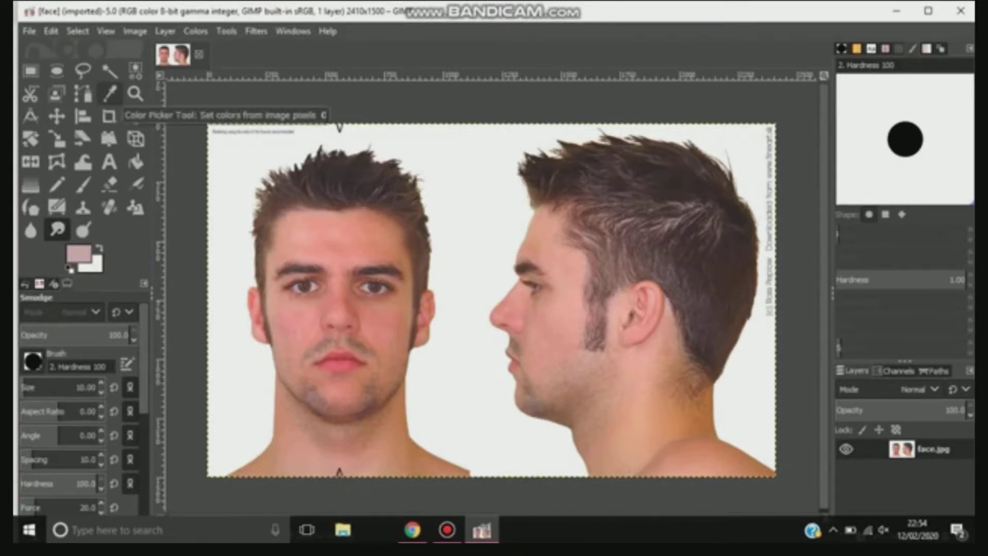
Step: Create a new blank image 512 px wide and 512 px high
click(30, 31)
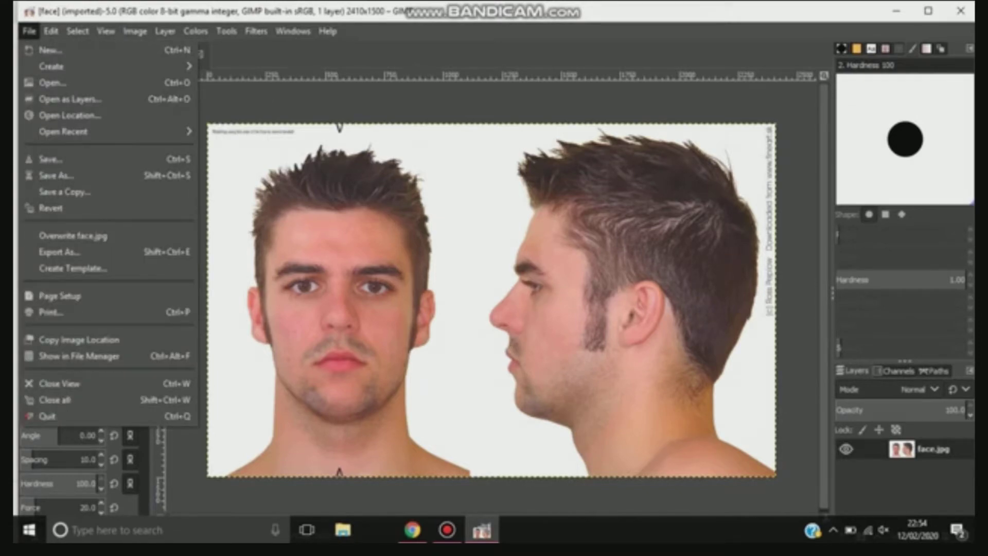
click(51, 50)
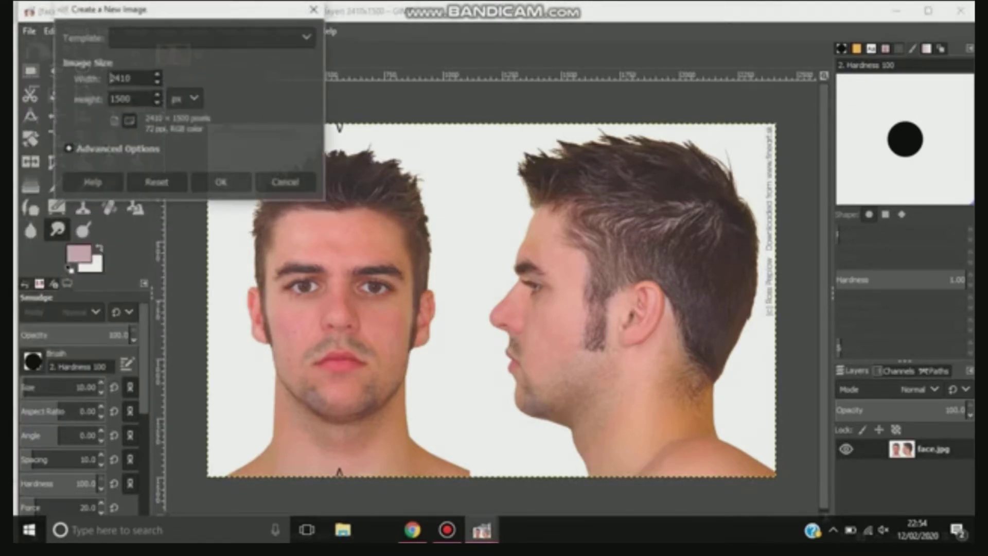
key(BackSpace)
key(BackSpace)
key(BackSpace)
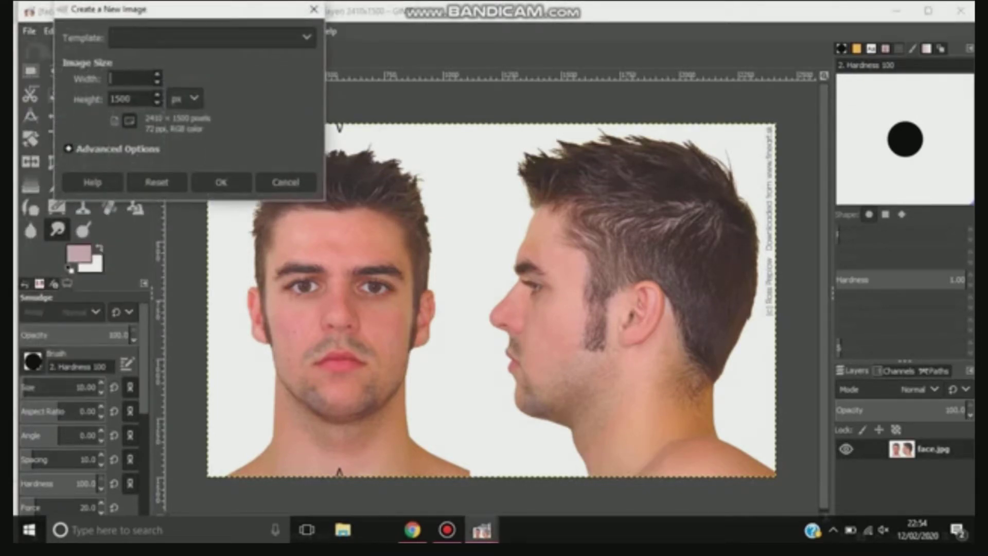
text(512)
key(Tab)
key(BackSpace)
key(BackSpace)
key(BackSpace)
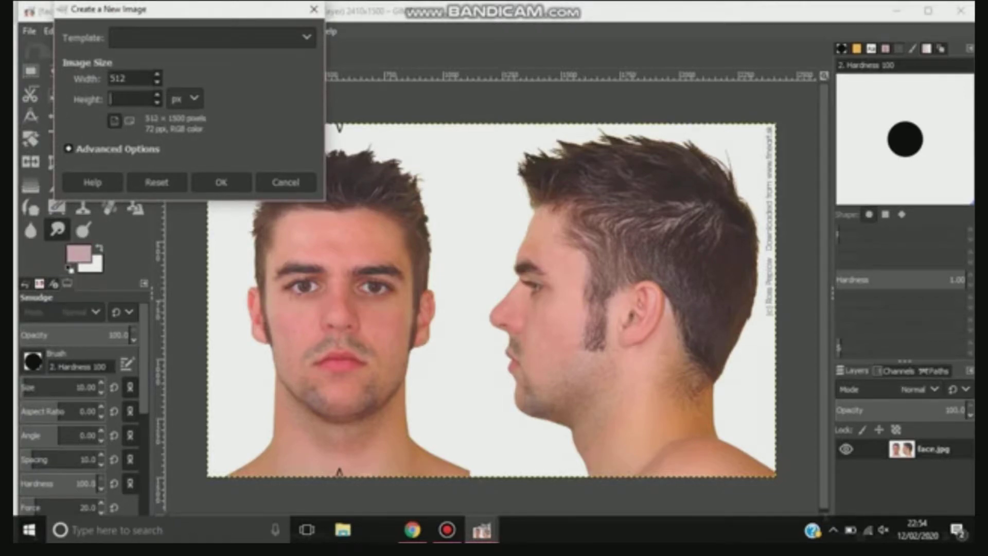
text(51)
click(68, 149)
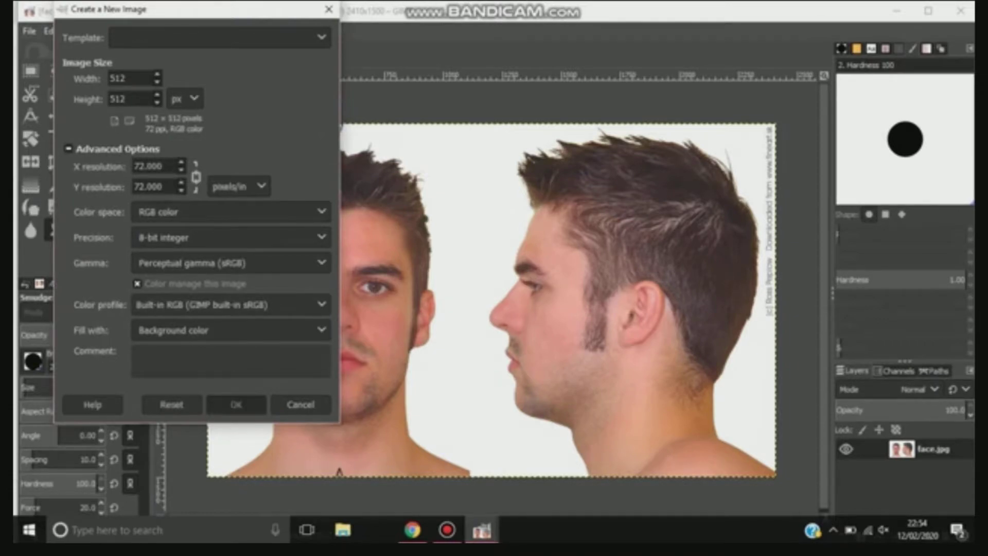
click(235, 404)
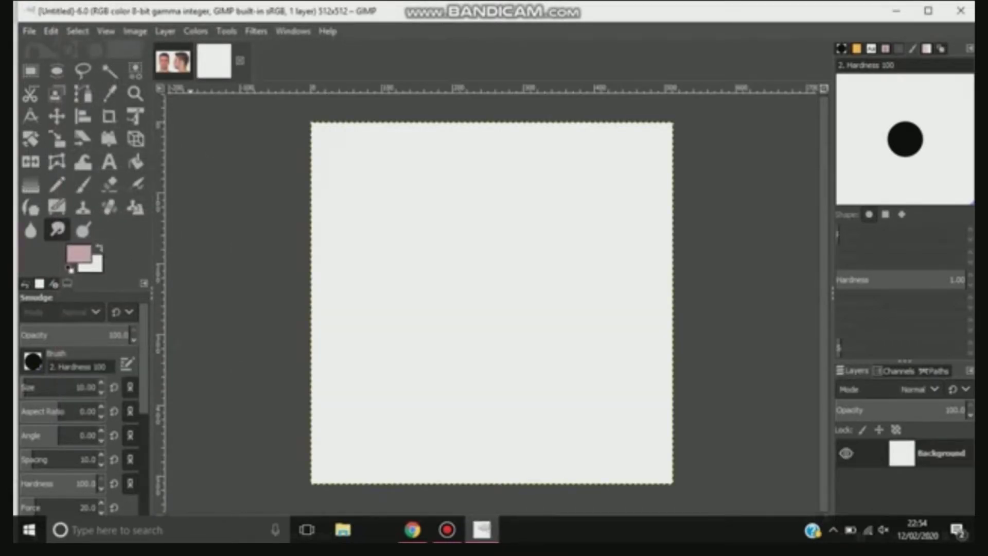
Step: Sample a skin colour from the face photo and fill the whole blank image with it
click(173, 61)
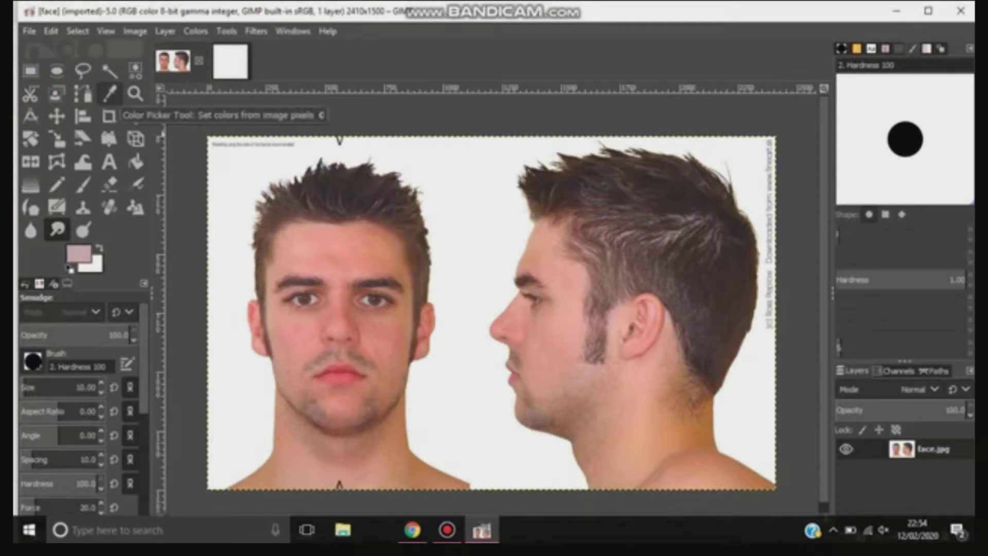
click(110, 94)
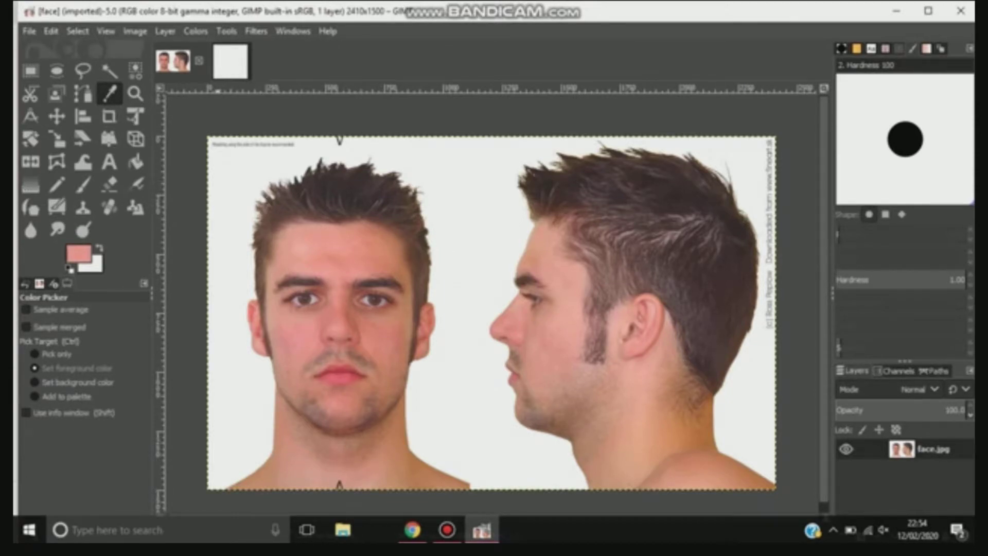
click(230, 61)
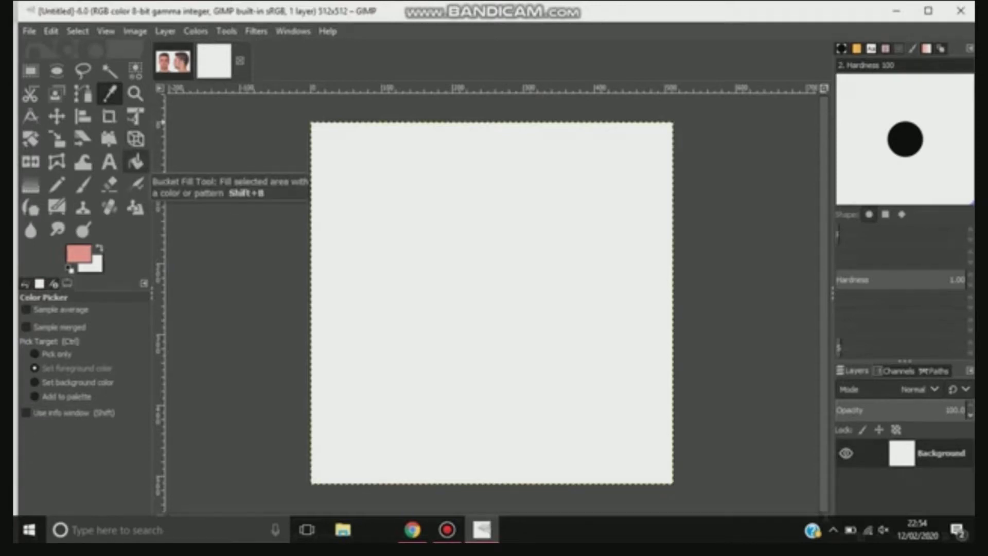
click(135, 162)
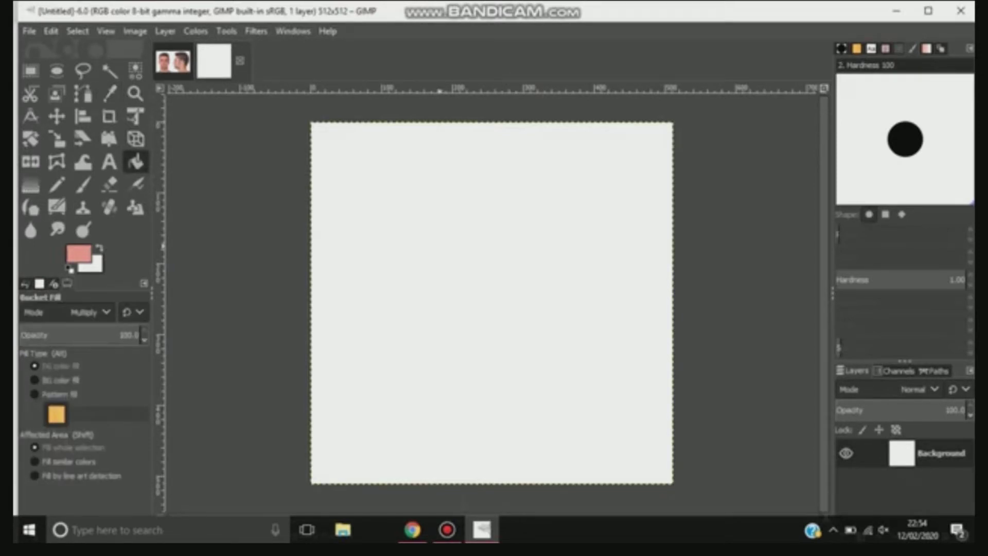
click(484, 255)
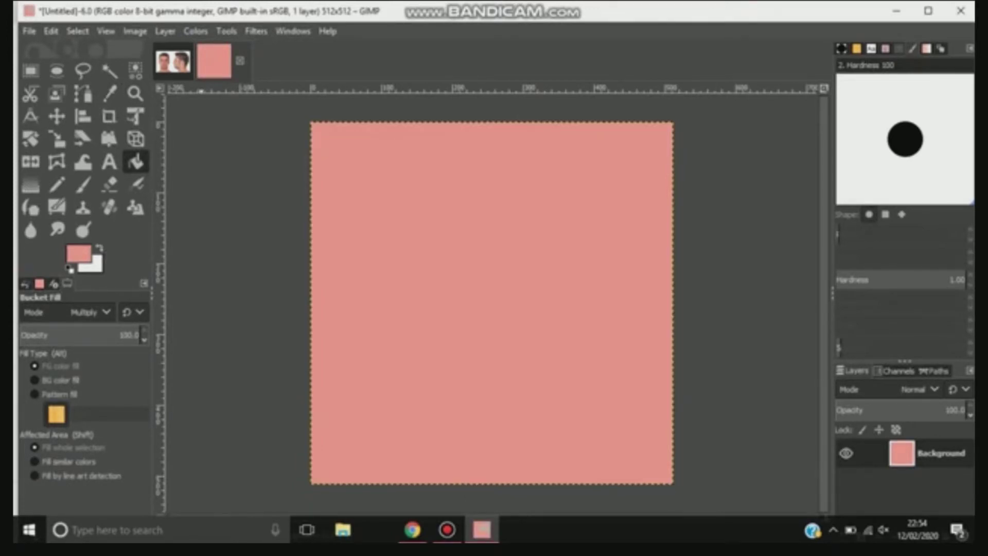
Step: Select the front-view face in the photo with an ellipse of about 639 × 930 px and copy it
click(173, 61)
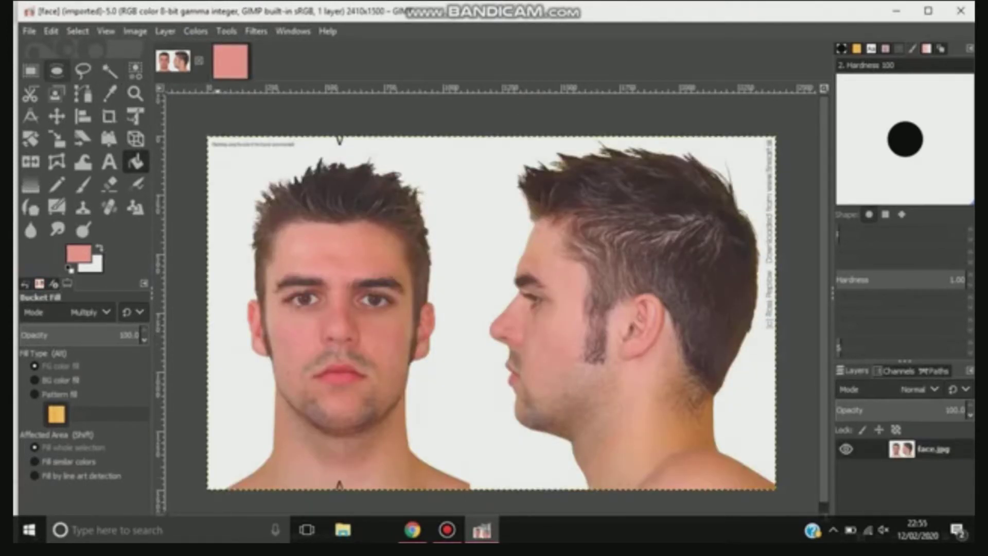
click(57, 70)
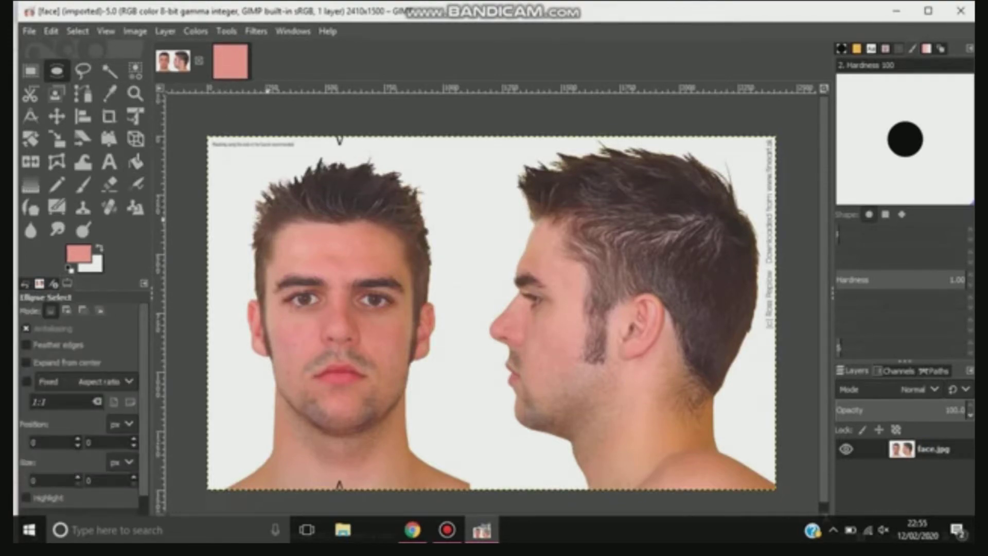
drag(267, 220, 415, 431)
drag(288, 239, 285, 232)
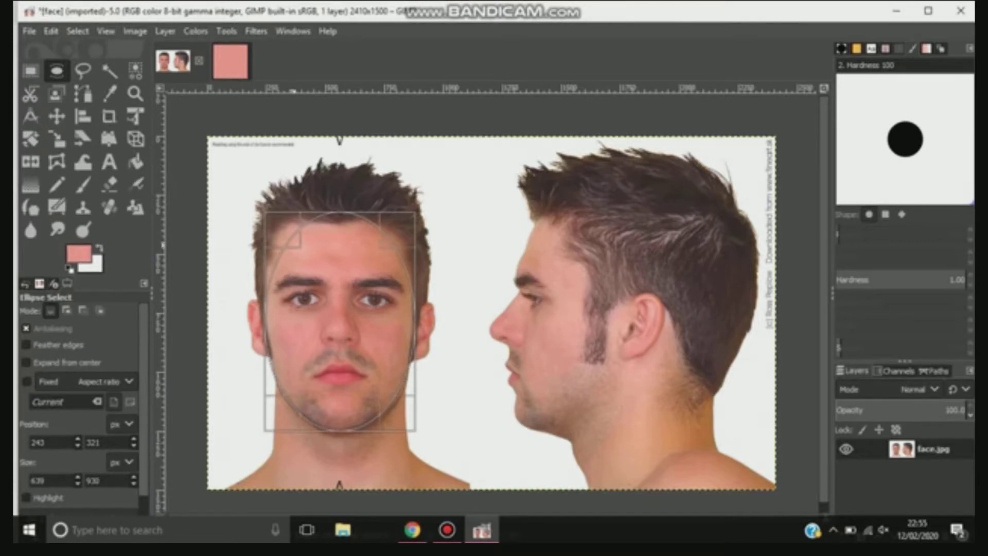
right_click(332, 309)
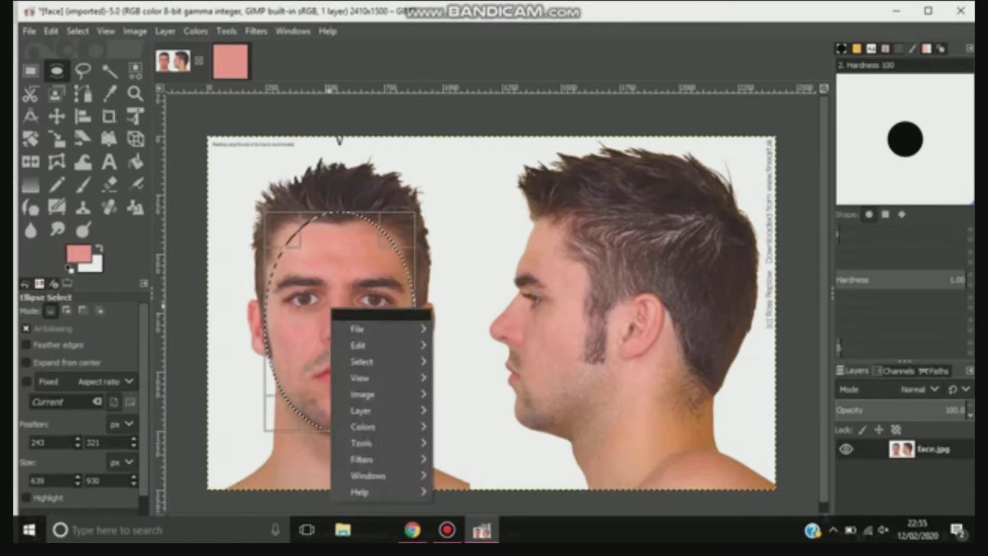
mouse_move(370, 344)
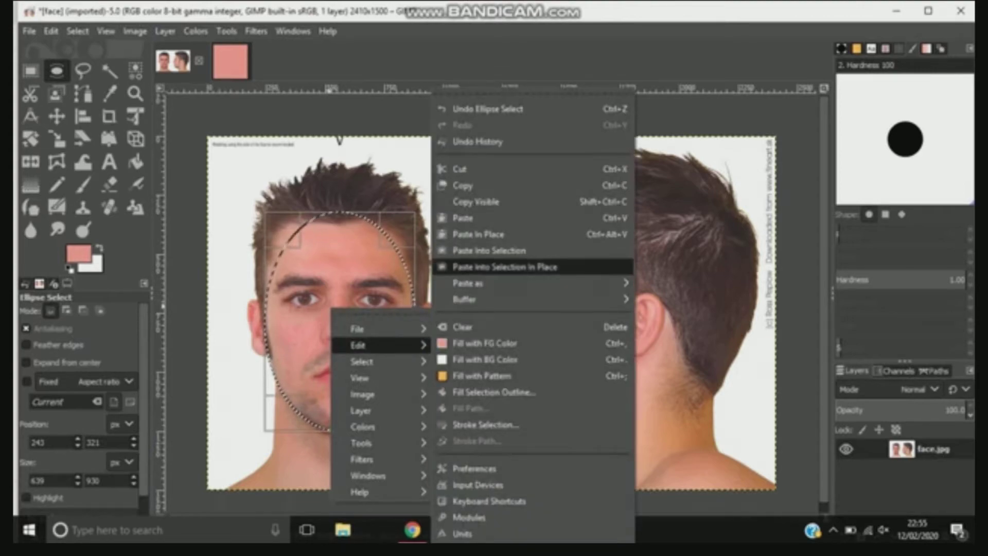
click(464, 185)
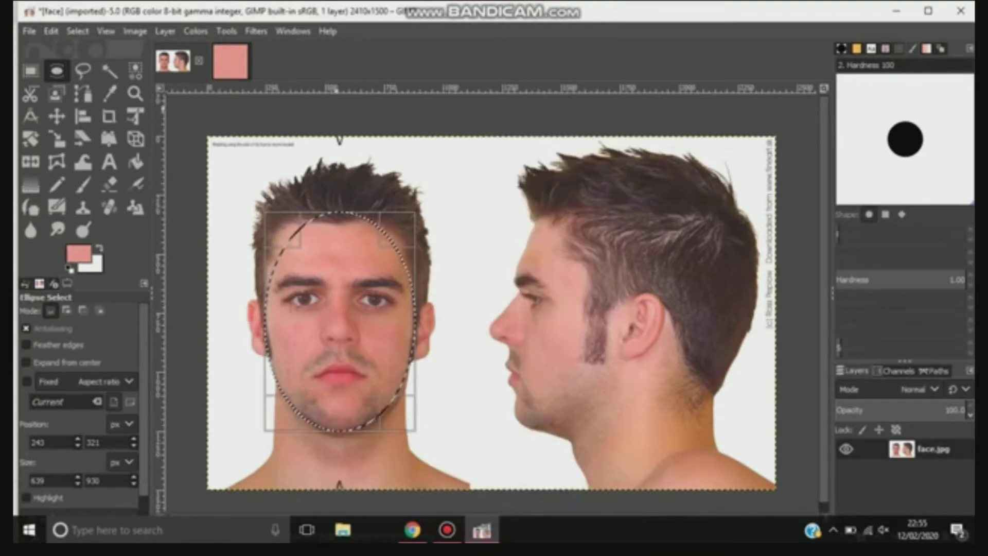
Step: Paste the copied face into the skin-coloured 512 × 512 image
click(230, 61)
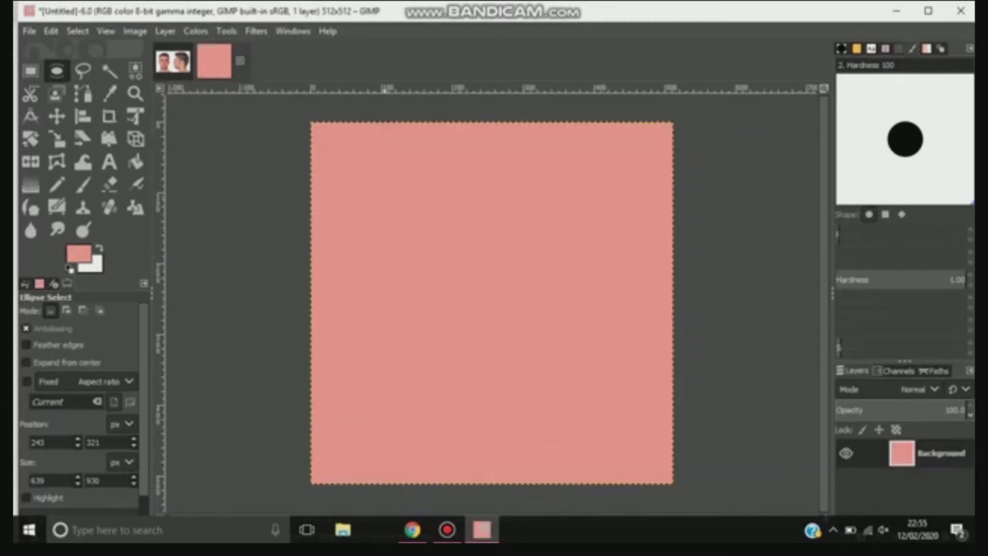
right_click(462, 274)
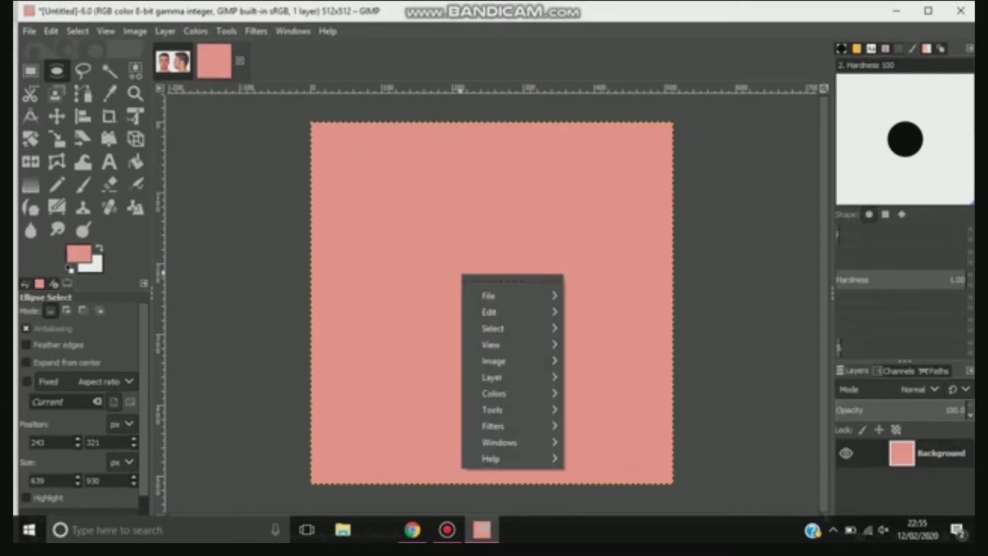
mouse_move(488, 312)
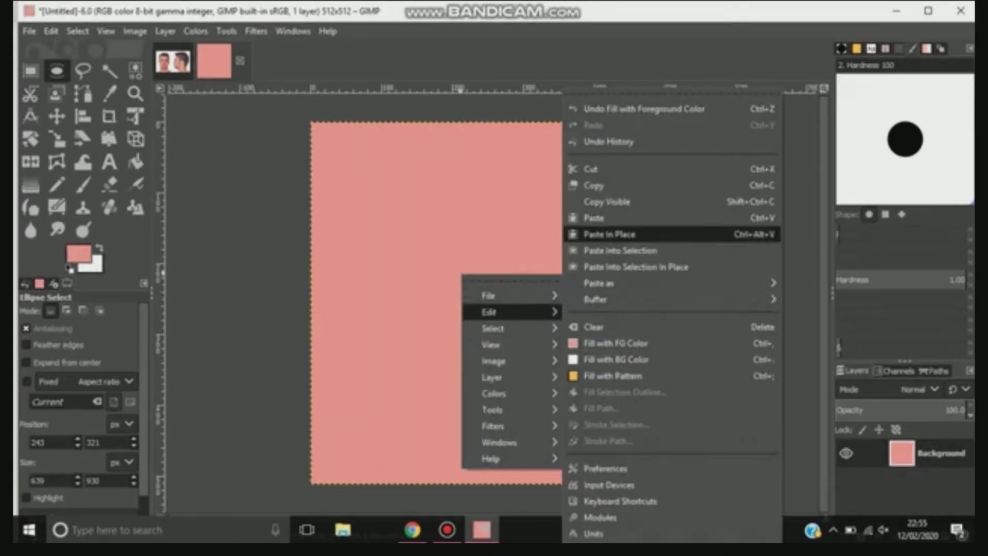
click(594, 218)
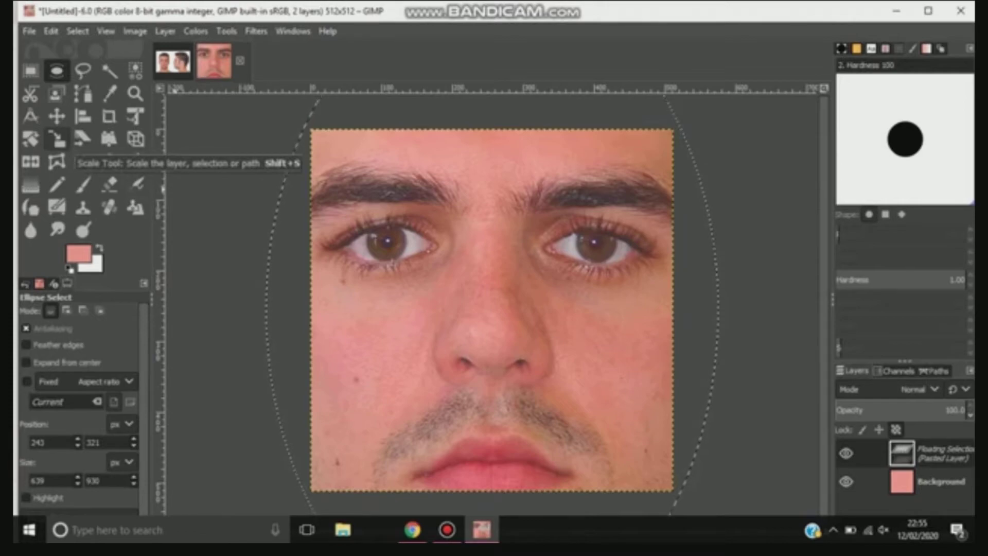
Step: Scale the pasted face to about 292 × 425 px in the middle of the canvas and anchor it to the background
click(57, 139)
click(290, 166)
drag(322, 143, 578, 311)
drag(432, 223, 487, 302)
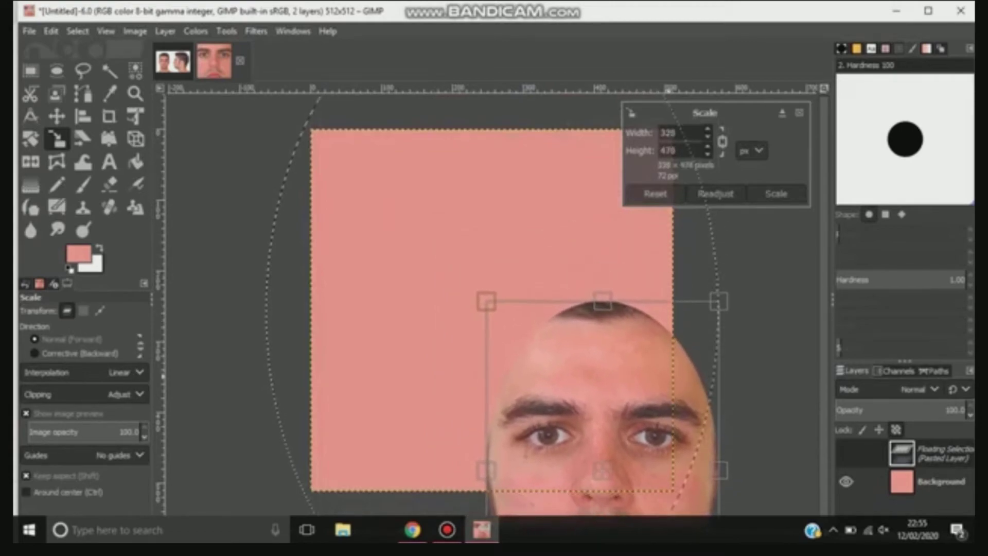
drag(601, 471, 478, 310)
drag(428, 242, 461, 263)
drag(386, 175, 389, 179)
drag(491, 328, 486, 308)
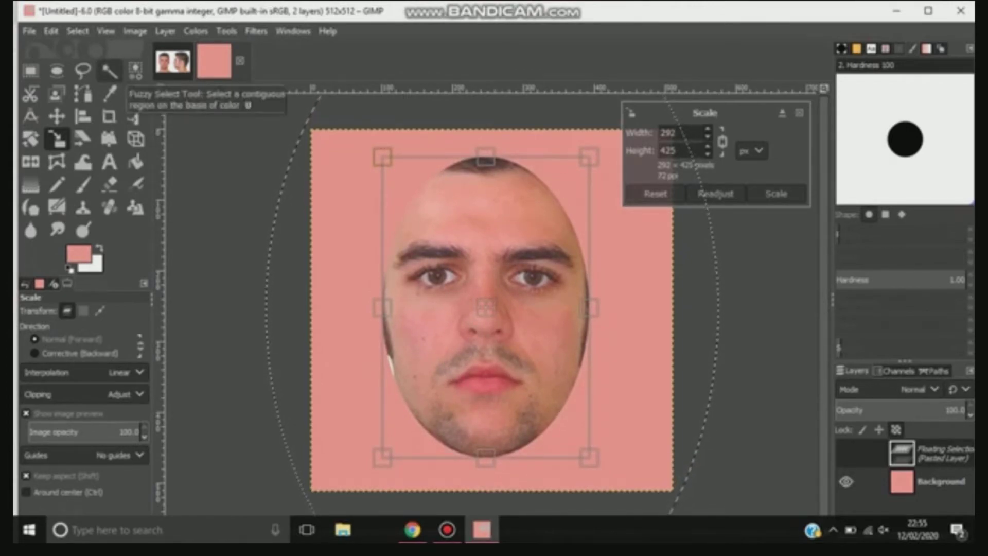
click(110, 70)
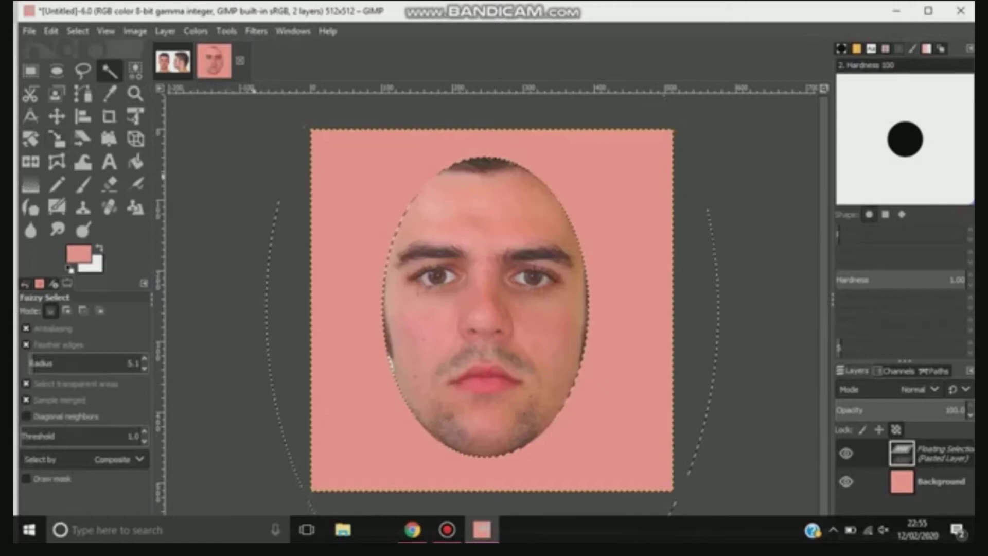
key(ctrl+h)
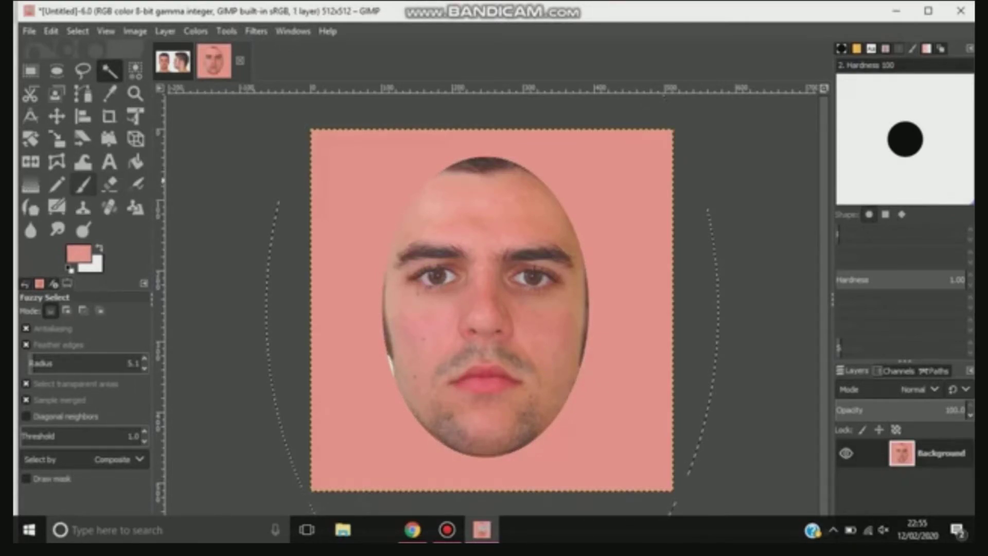
Step: Paint over the hair at the top and the dark left edge of the face with the skin colour, using a size 75 Paintbrush
click(83, 184)
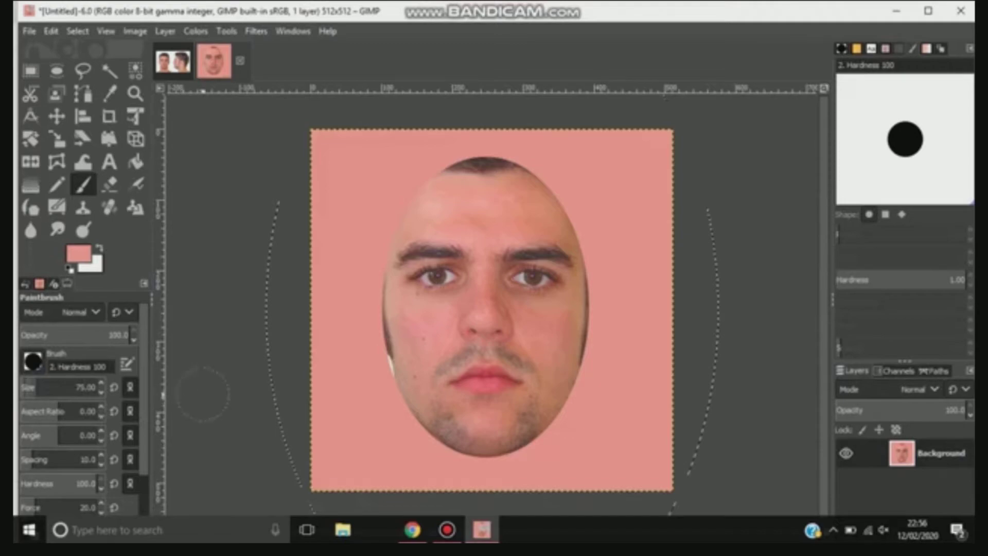
mouse_move(471, 149)
mouse_down()
mouse_move(463, 154)
mouse_move(474, 159)
mouse_move(457, 160)
mouse_up()
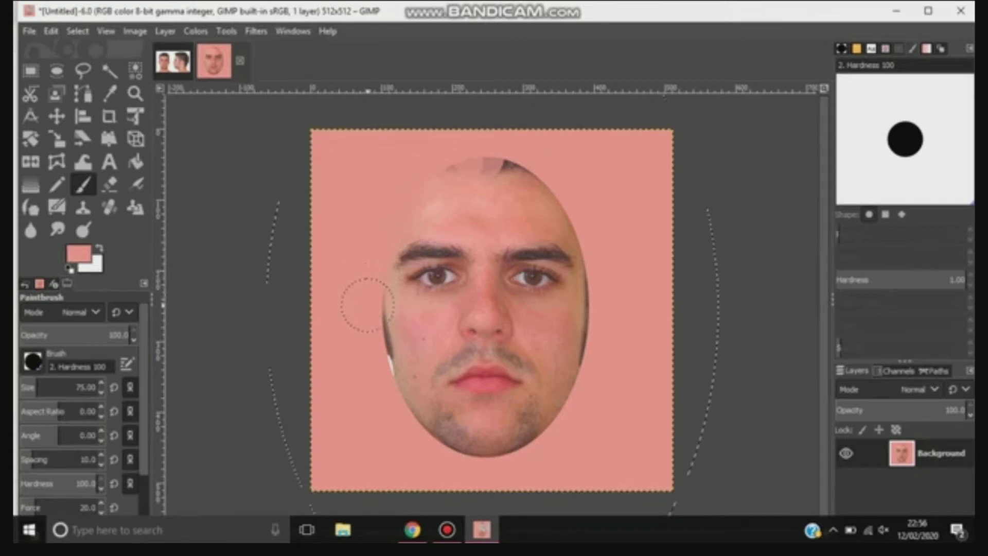
mouse_move(373, 333)
mouse_down()
mouse_move(366, 344)
mouse_move(392, 404)
mouse_move(427, 442)
mouse_move(414, 441)
mouse_move(392, 393)
mouse_up()
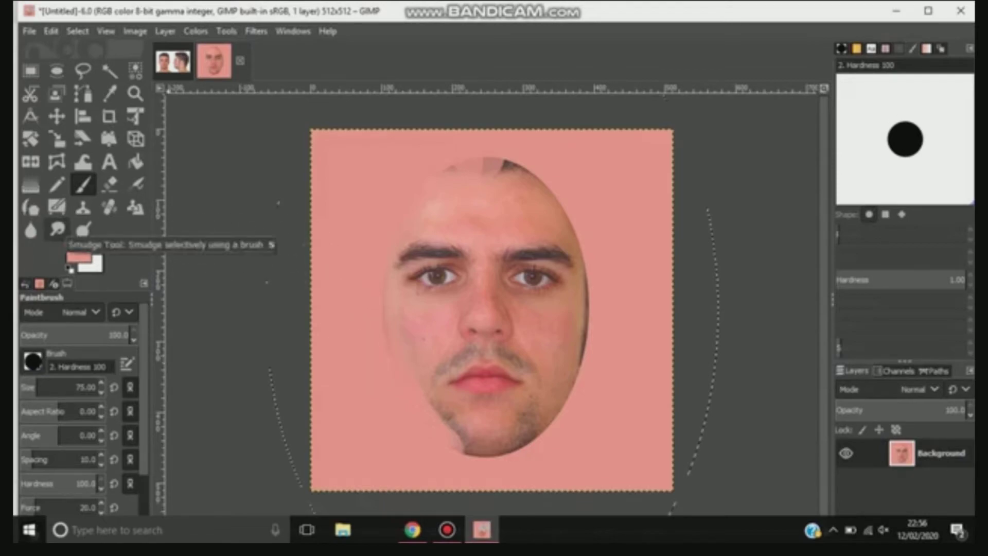
Step: Smudge the left half of the face outline, from forehead to chin, outward into the skin-coloured background
click(57, 230)
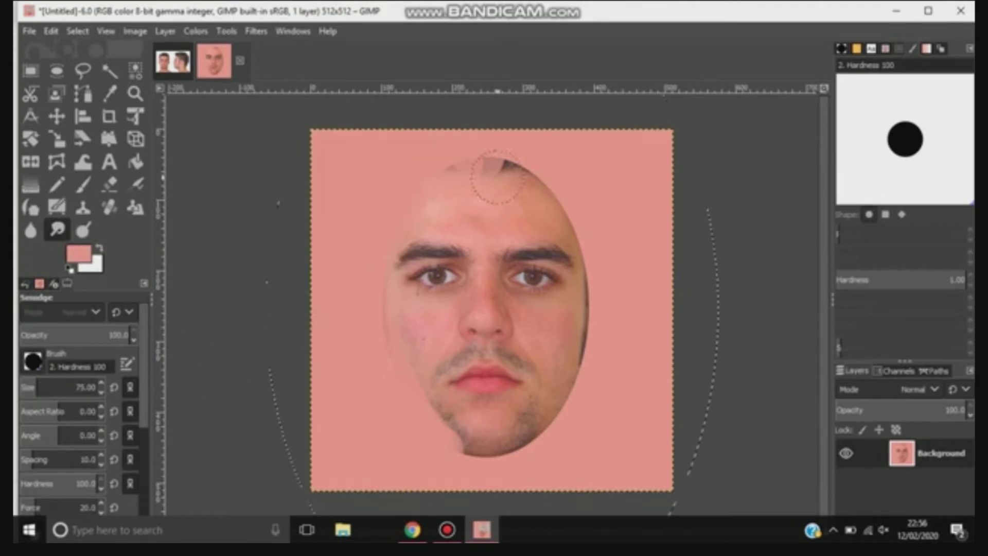
mouse_move(479, 190)
mouse_down()
mouse_move(478, 112)
mouse_move(471, 186)
mouse_move(460, 100)
mouse_move(454, 191)
mouse_move(403, 110)
mouse_move(447, 194)
mouse_move(432, 119)
mouse_move(445, 199)
mouse_move(342, 163)
mouse_move(414, 212)
mouse_move(324, 184)
mouse_move(412, 202)
mouse_move(298, 140)
mouse_move(403, 192)
mouse_move(425, 190)
mouse_move(364, 135)
mouse_move(434, 202)
mouse_move(347, 154)
mouse_move(451, 187)
mouse_up()
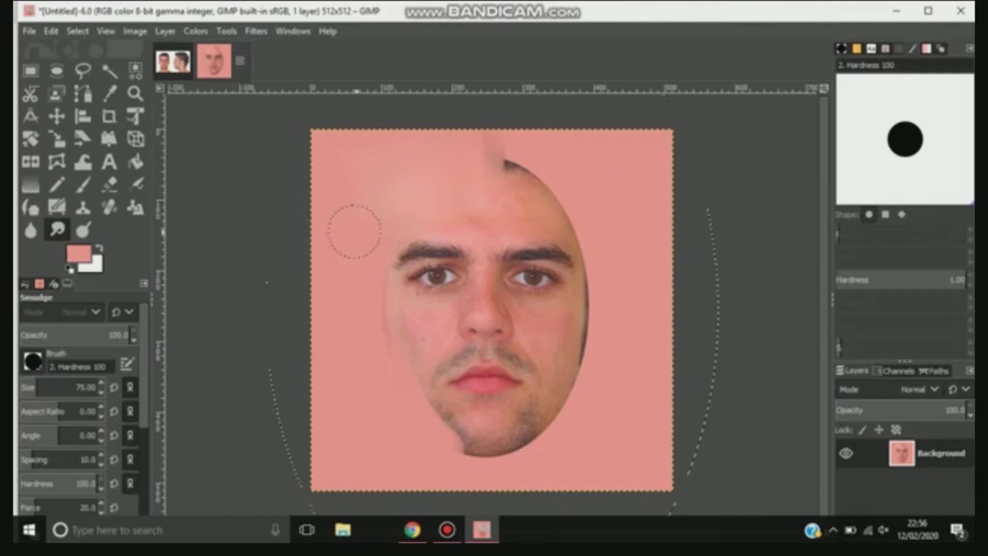
mouse_move(418, 339)
mouse_down()
mouse_move(309, 339)
mouse_move(385, 324)
mouse_up()
drag(453, 435, 450, 479)
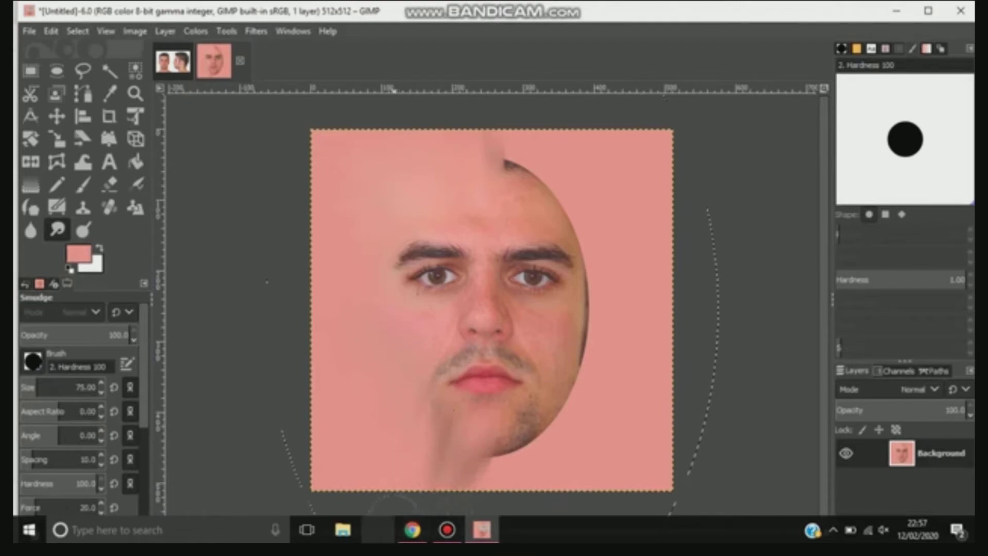
mouse_move(412, 395)
mouse_down()
mouse_move(484, 486)
mouse_move(456, 472)
mouse_up()
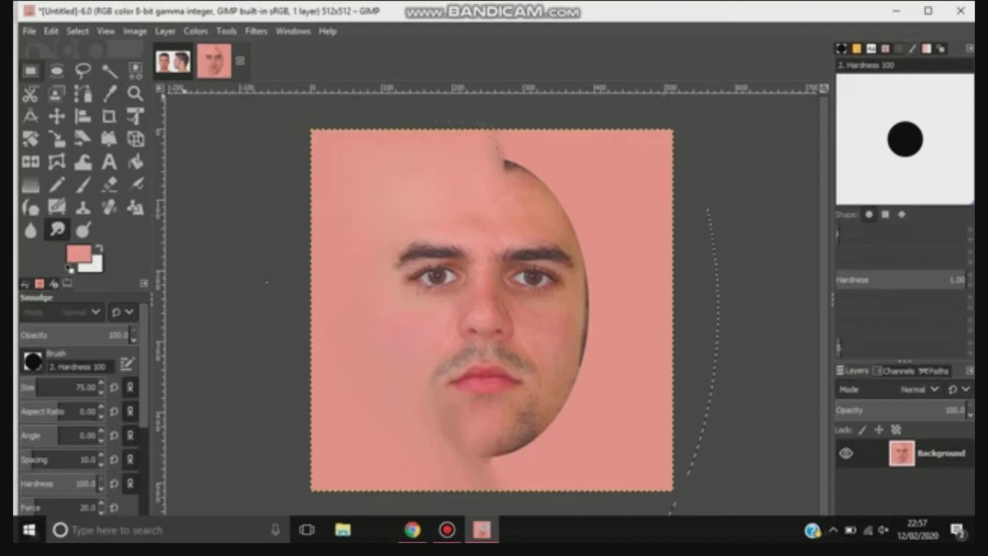
Step: Select the left half of the image with a rectangle of about 249 × 512 px and copy it
click(31, 71)
drag(312, 130, 484, 491)
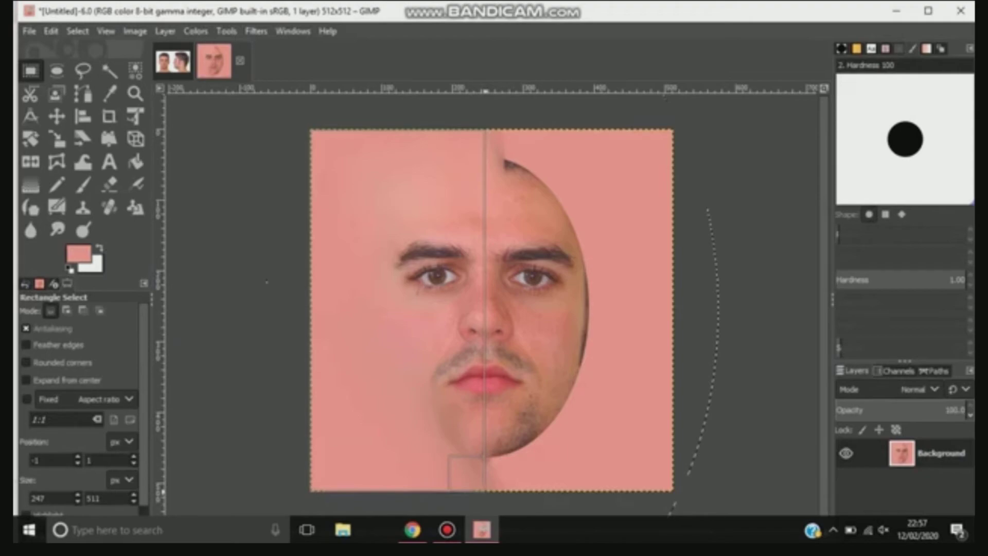
drag(484, 491, 485, 490)
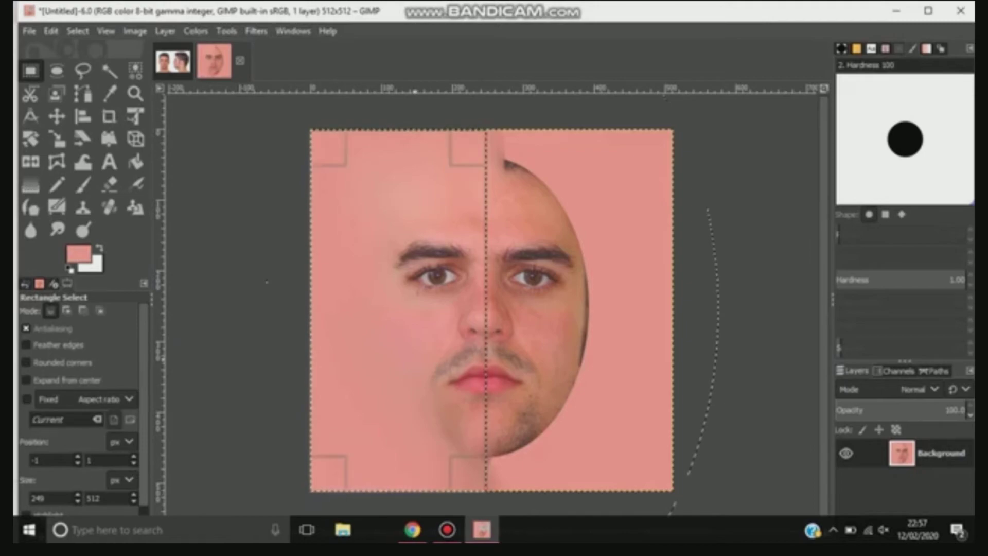
right_click(374, 278)
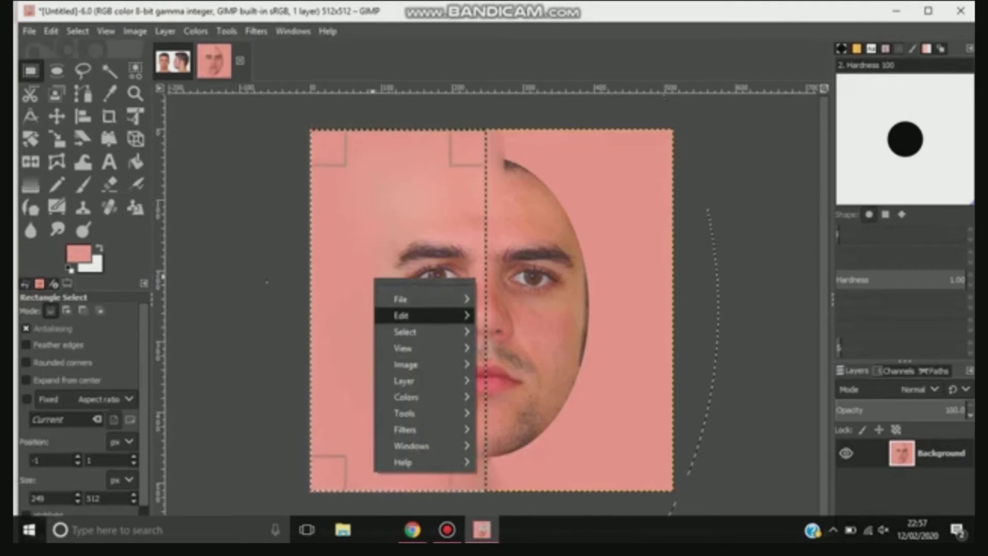
mouse_move(407, 315)
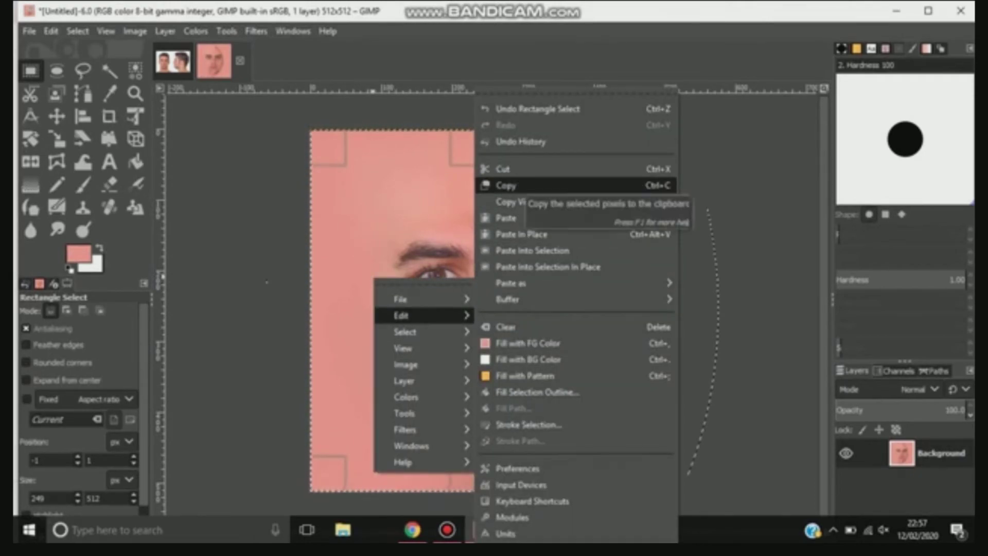
click(507, 185)
Step: Clear the selection, paste the copied half face and flip it horizontally
click(605, 289)
right_click(606, 289)
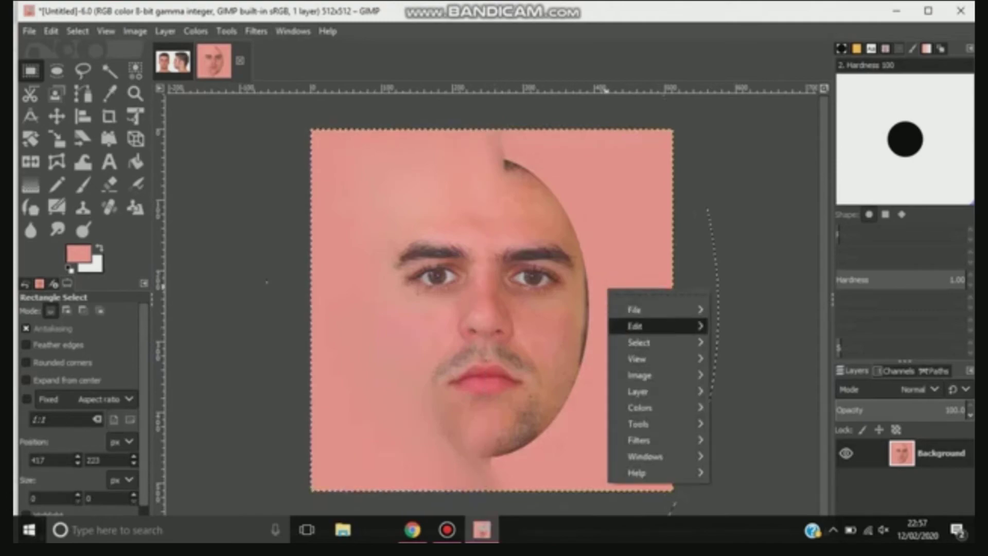
mouse_move(638, 326)
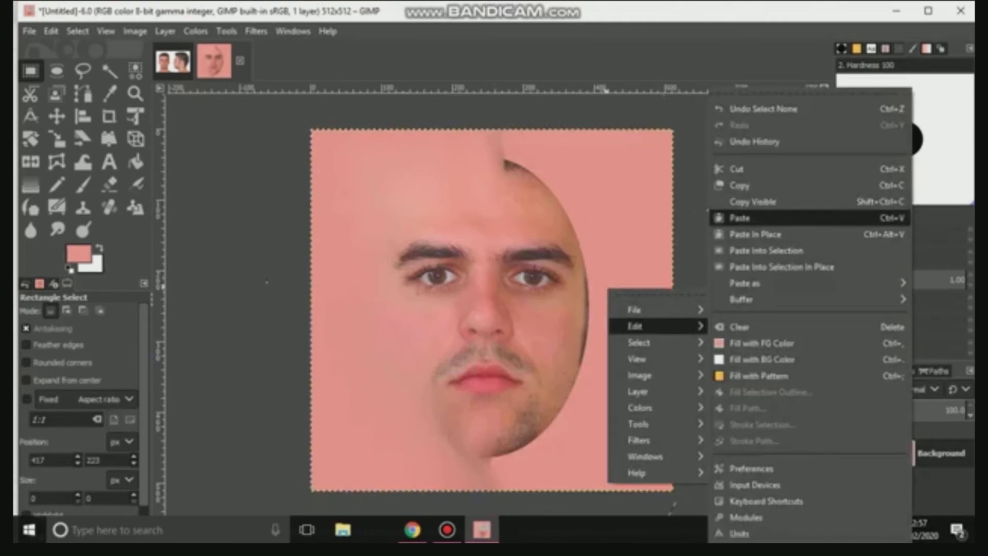
click(740, 218)
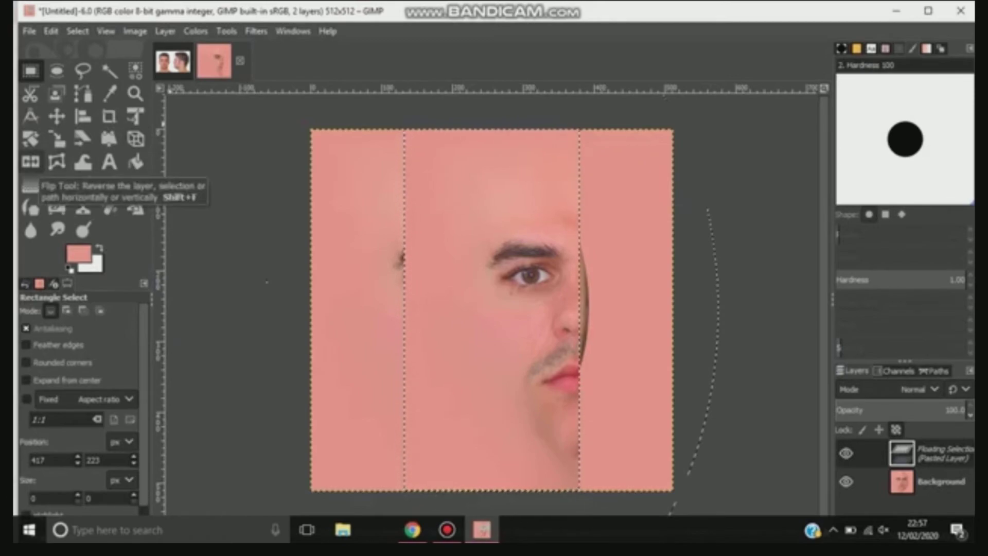
click(30, 162)
click(482, 281)
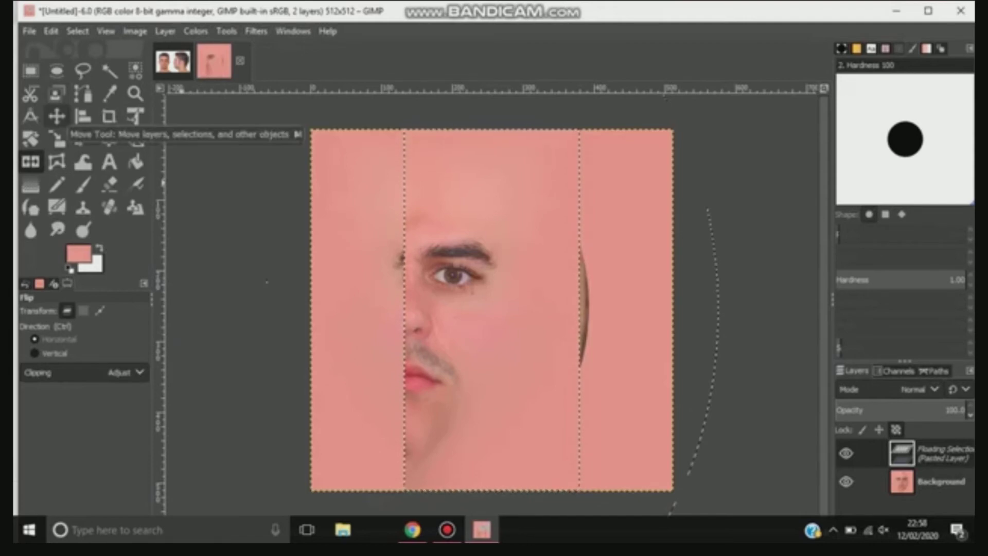
Step: Move the flipped half over the right side of the face, aligned at the centre line, and anchor it to the background
click(57, 116)
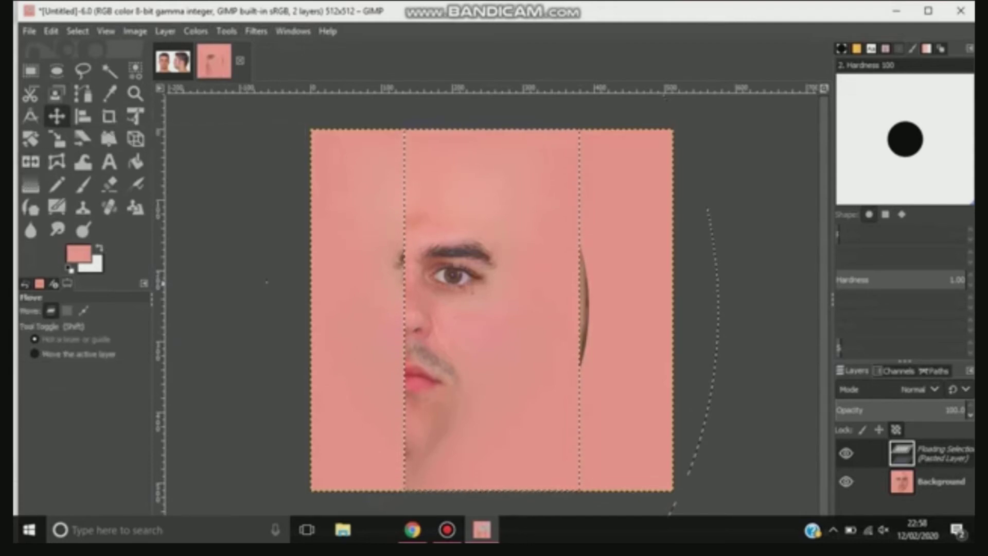
drag(493, 310, 576, 311)
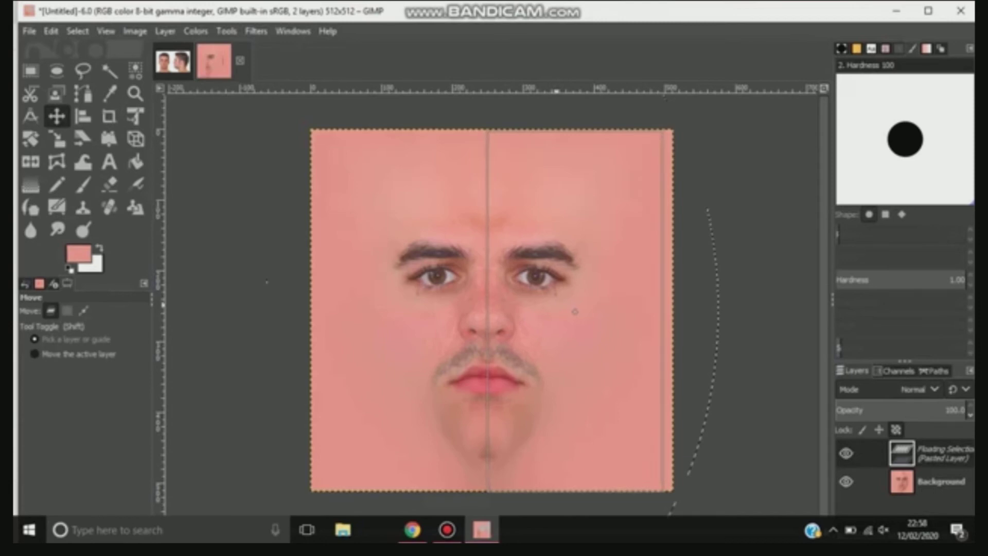
drag(576, 311, 576, 310)
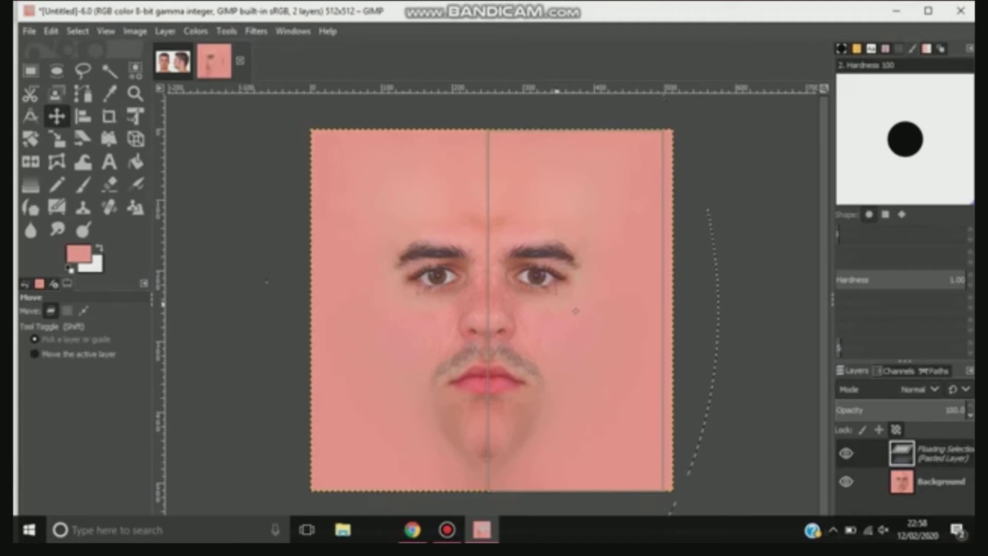
click(109, 71)
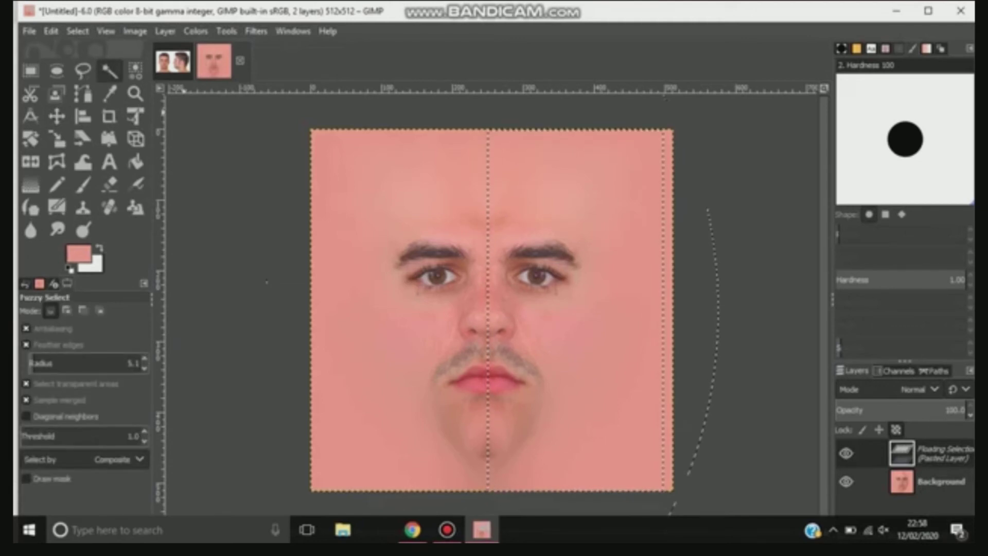
click(216, 194)
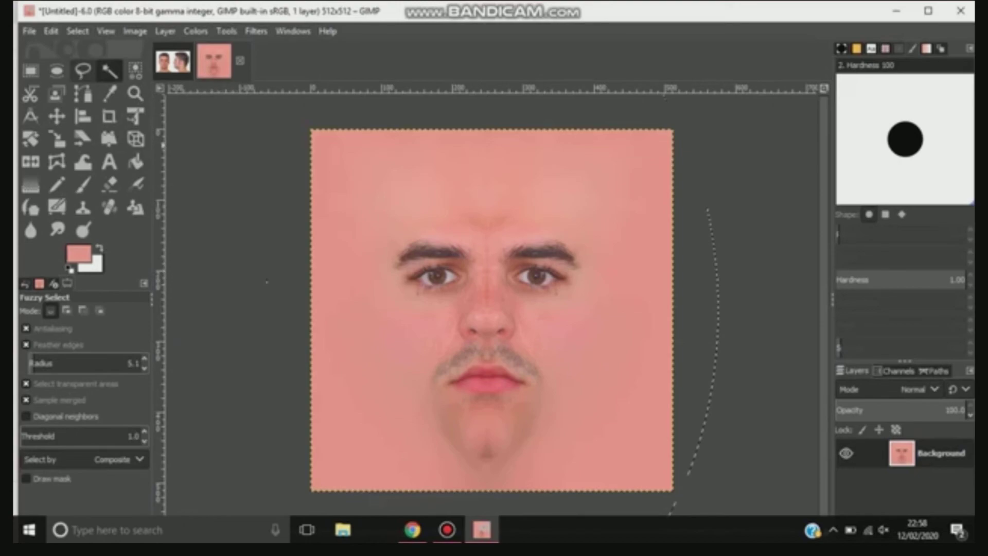
Step: Export the image to the Desktop as facetest.png with the default PNG options
click(29, 31)
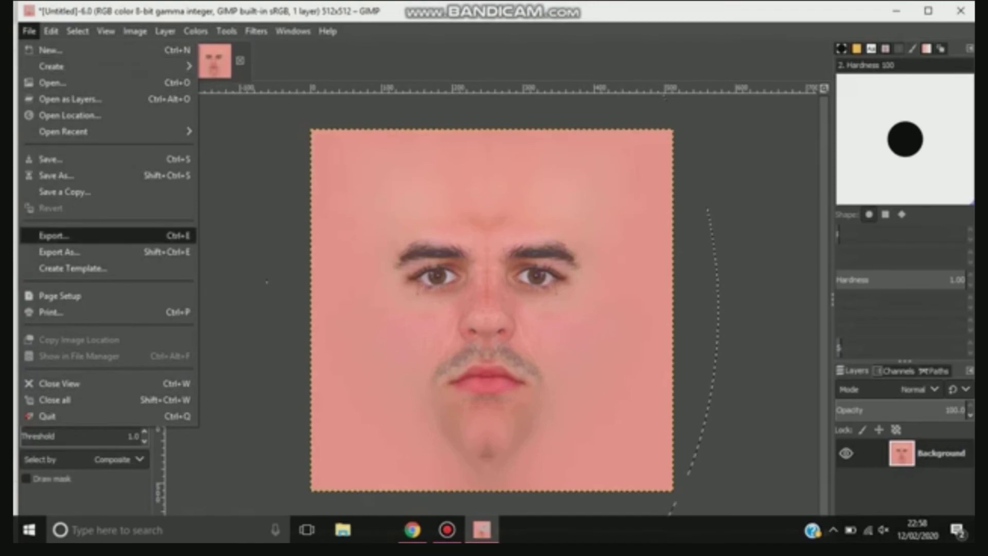
key(Return)
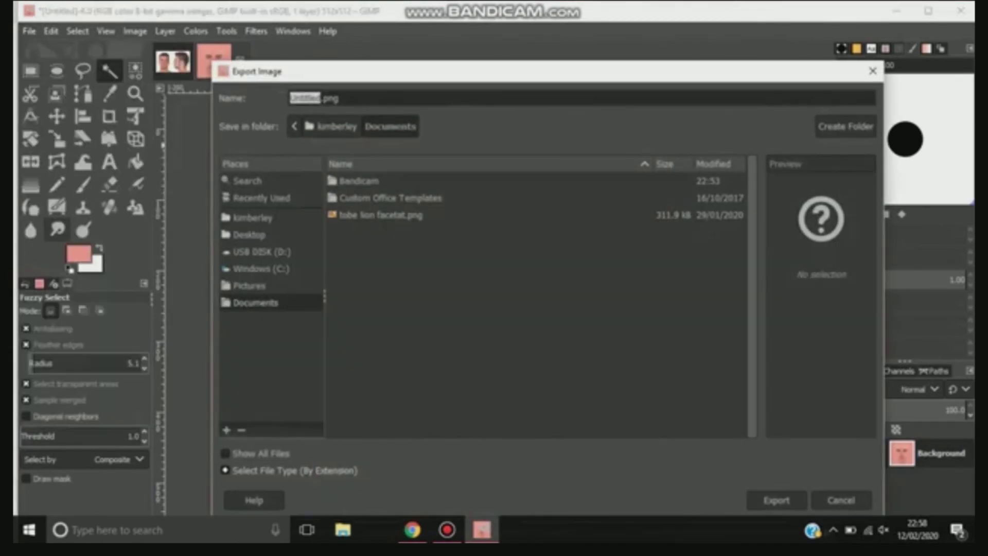
click(250, 234)
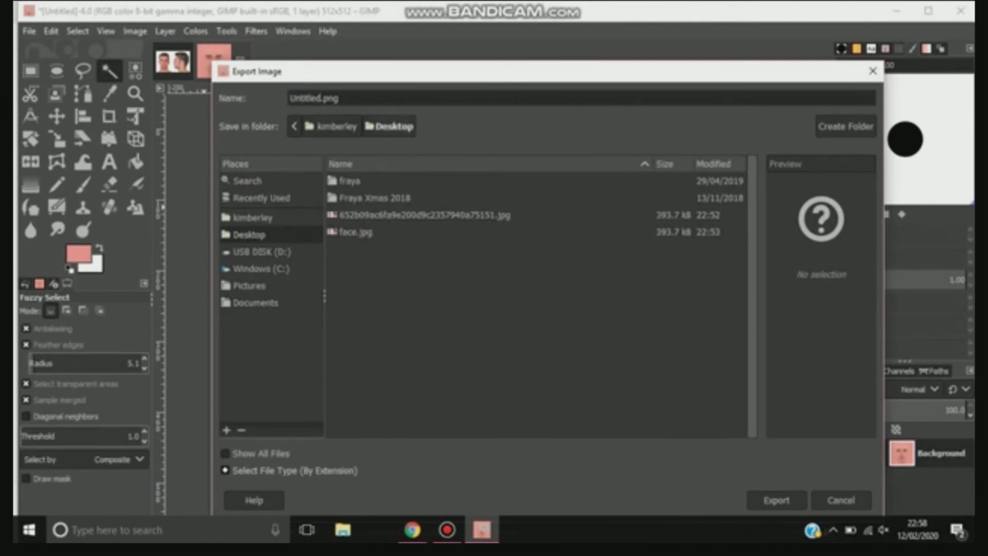
key(BackSpace)
key(BackSpace)
key(BackSpace)
text(facete)
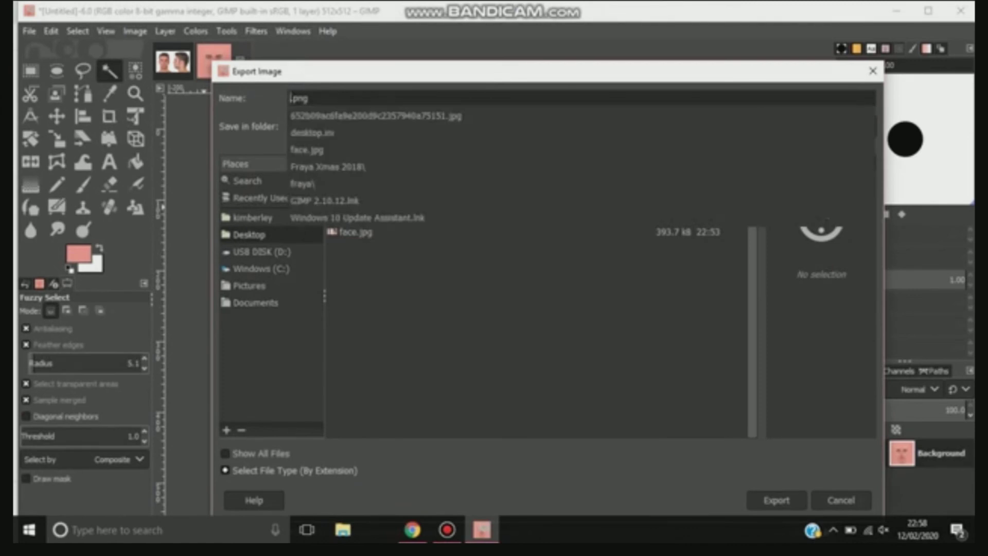
text(st)
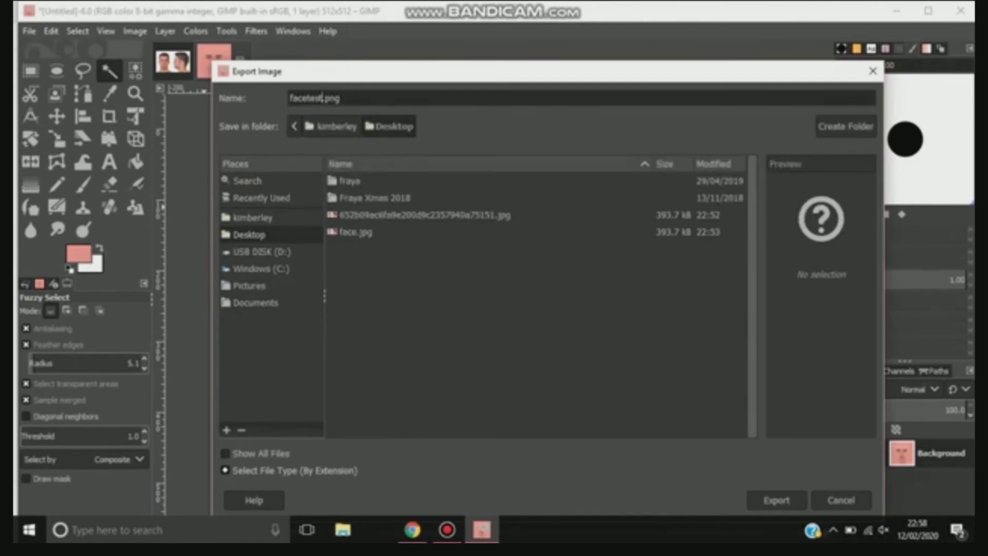
key(Return)
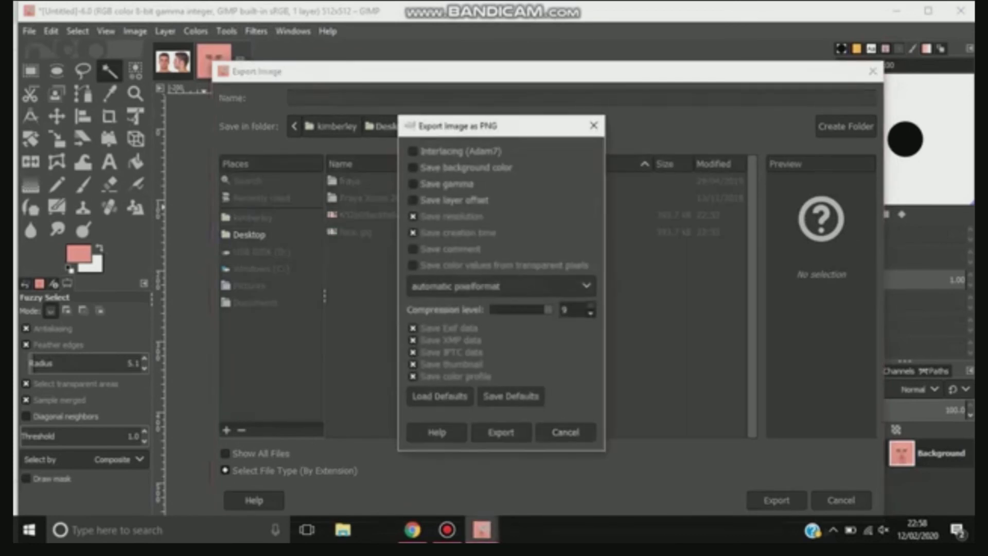
key(Return)
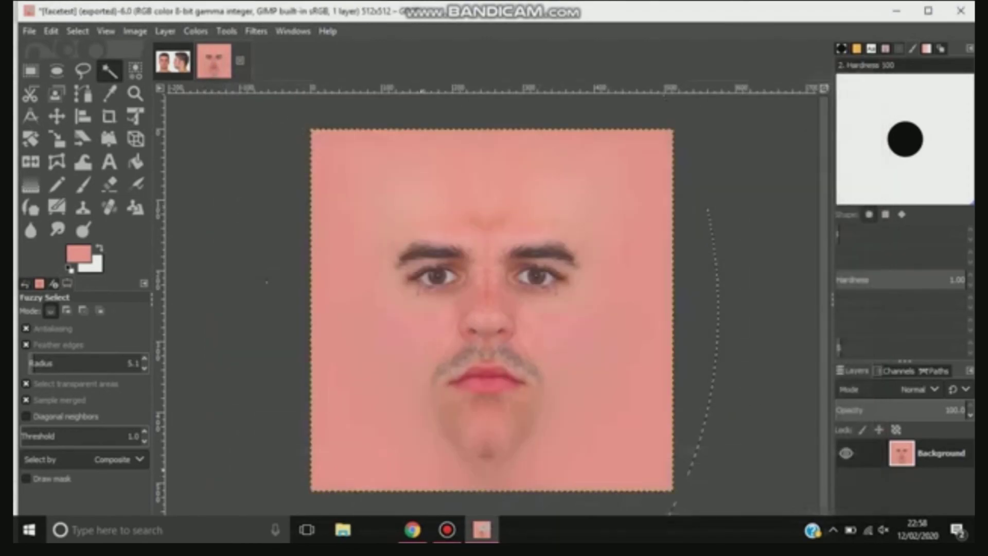
Step: Switch to the WWE2K upload page in Chrome and choose facetest from the Desktop as the Face Photo
click(412, 529)
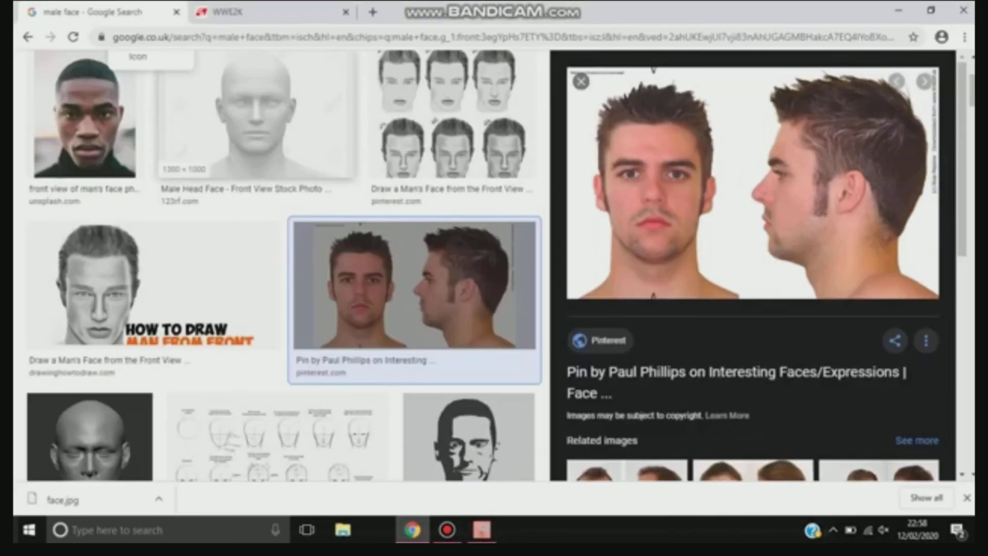
click(227, 11)
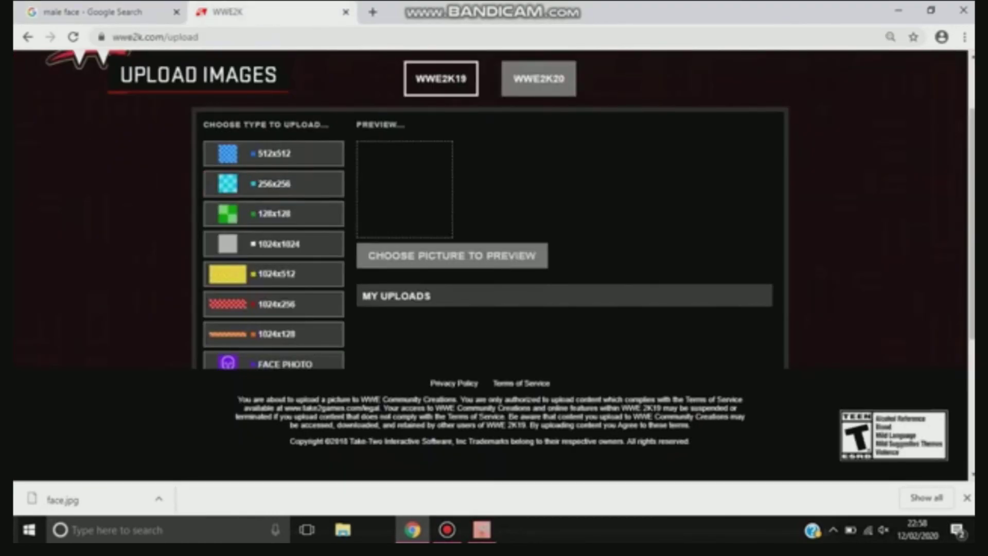
click(278, 364)
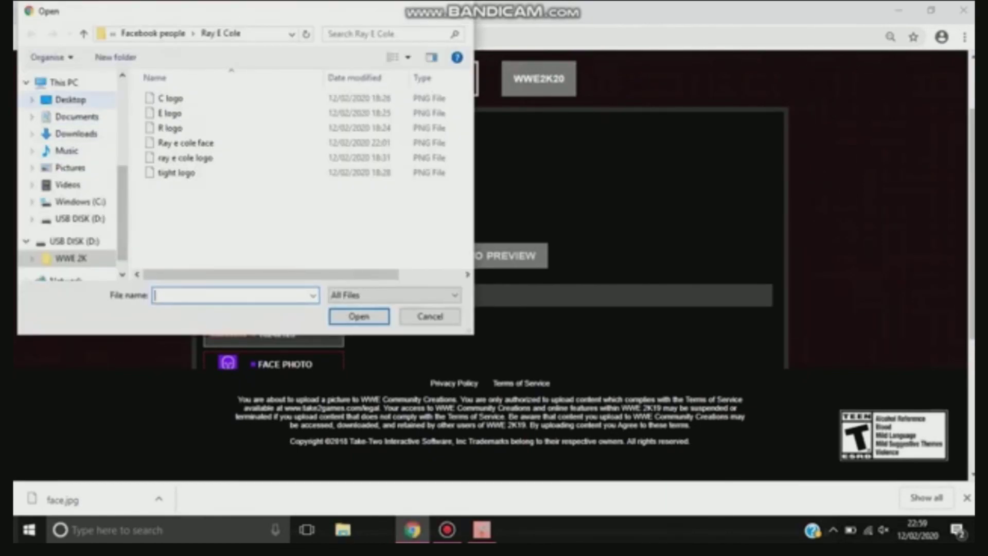
click(71, 99)
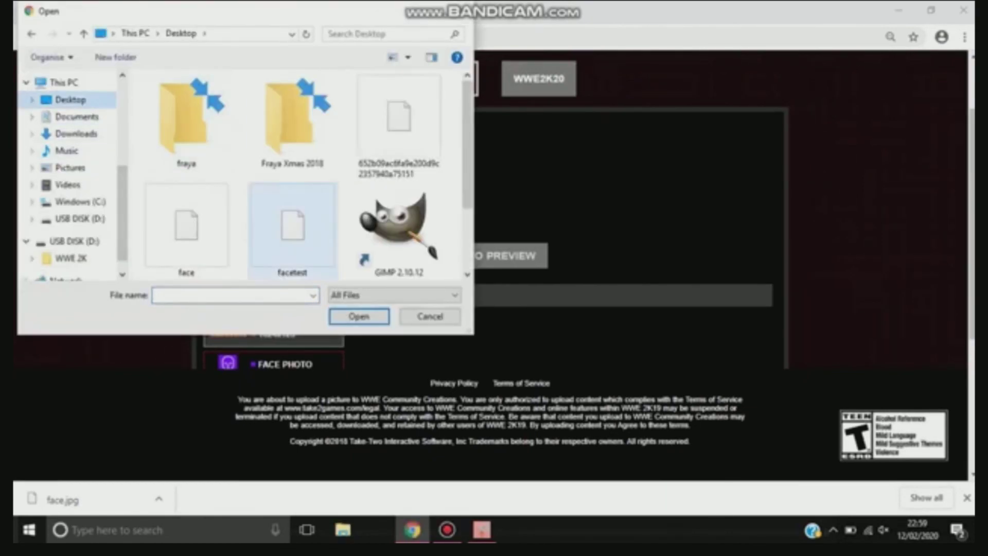
click(293, 242)
click(358, 316)
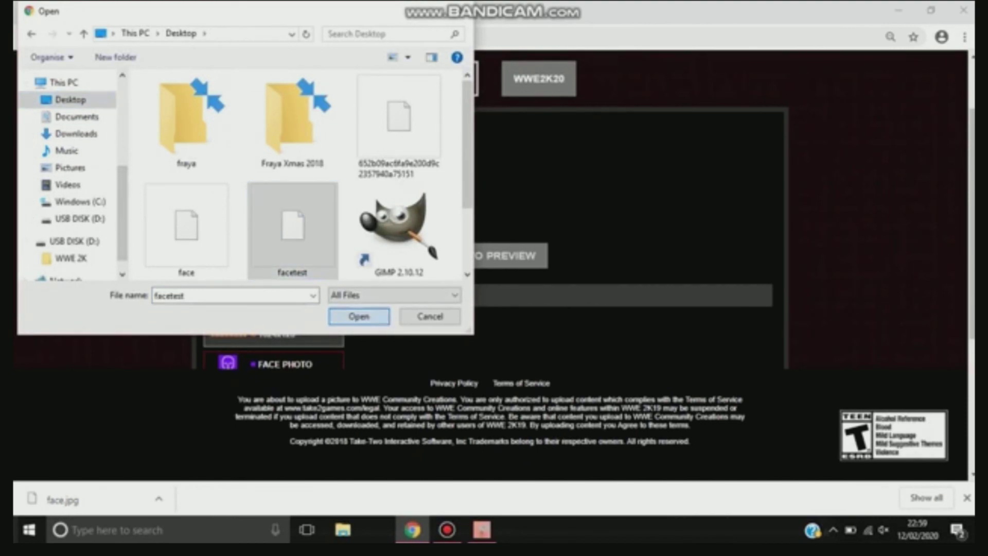